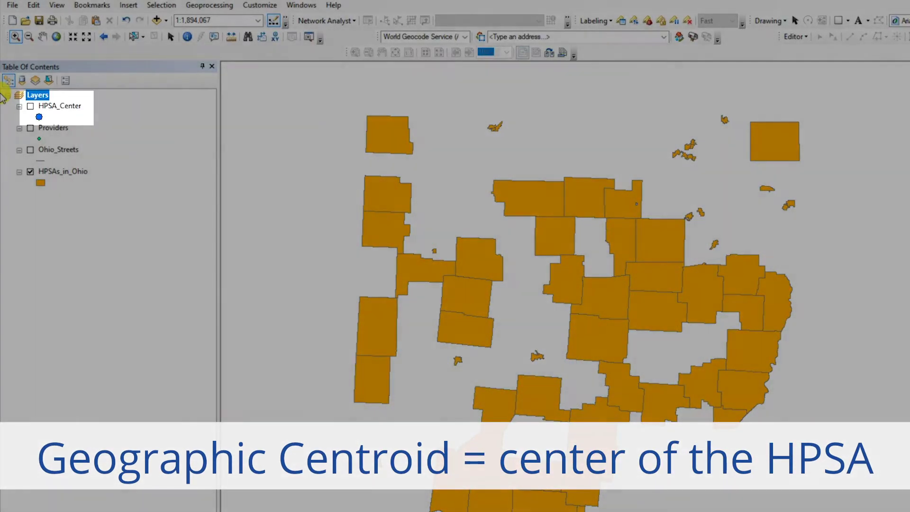
# Step: Show the HPSA_Center points and compare them with the HPSAs_in_Ohio polygons by hiding and showing the polygon layer
pyautogui.click(30, 106)
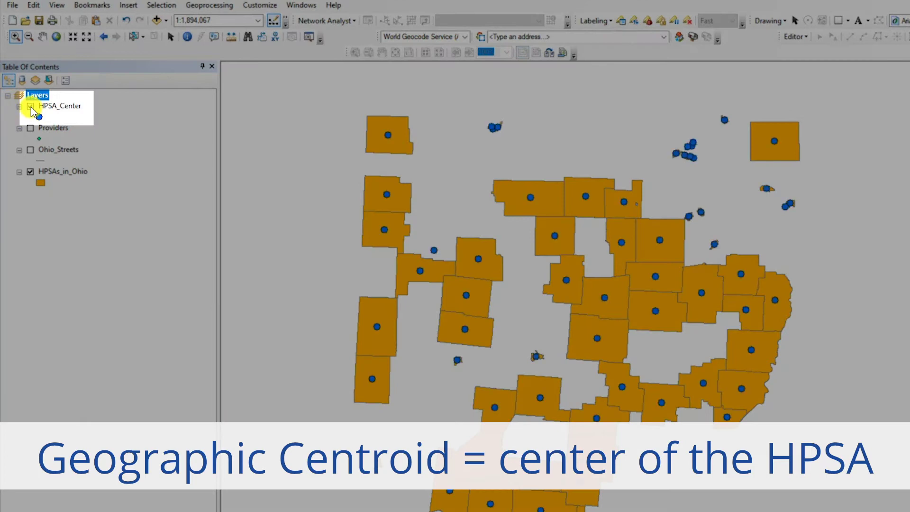
pyautogui.click(31, 172)
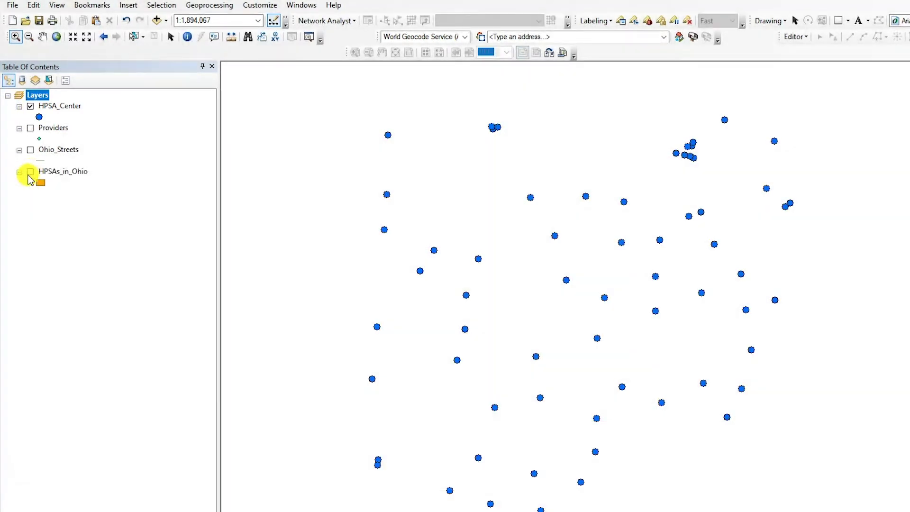
pyautogui.click(30, 173)
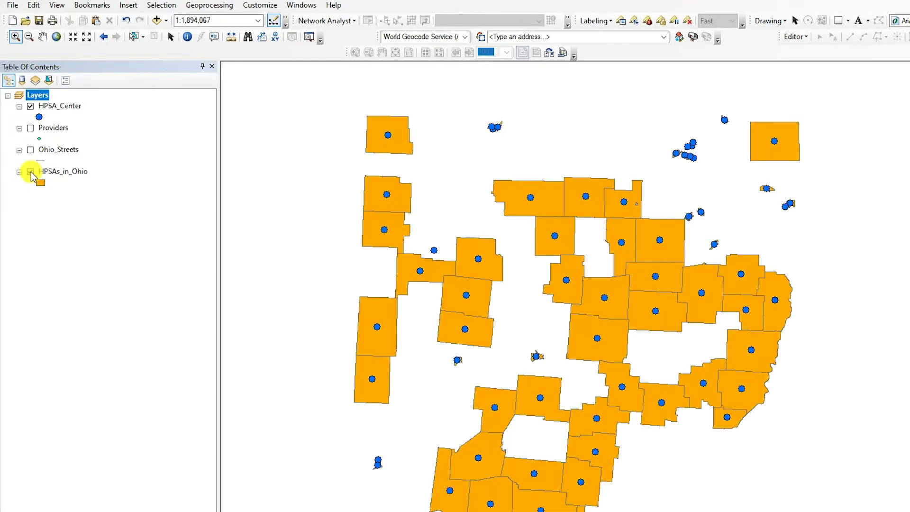
pyautogui.click(31, 172)
# Step: View the Ohio_Streets layer and the Providers layer each on its own, and finish with all layers turned on
pyautogui.click(30, 106)
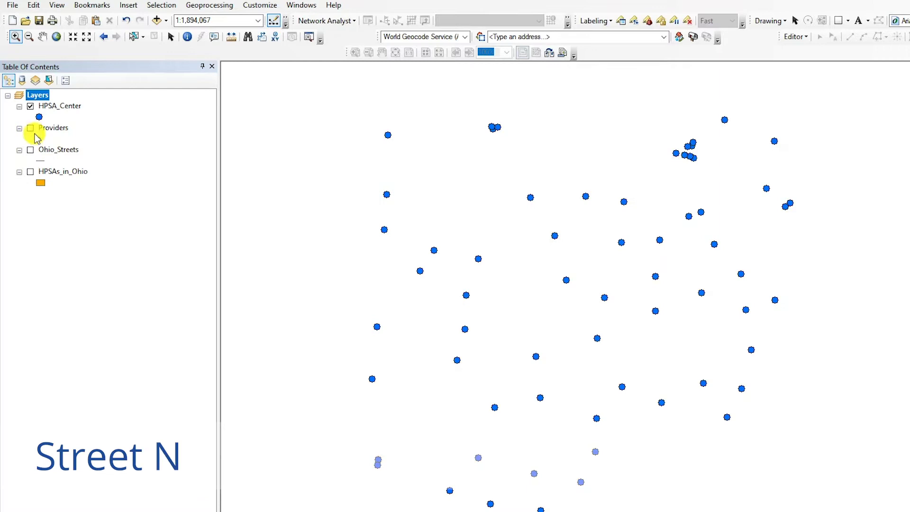
pyautogui.click(31, 150)
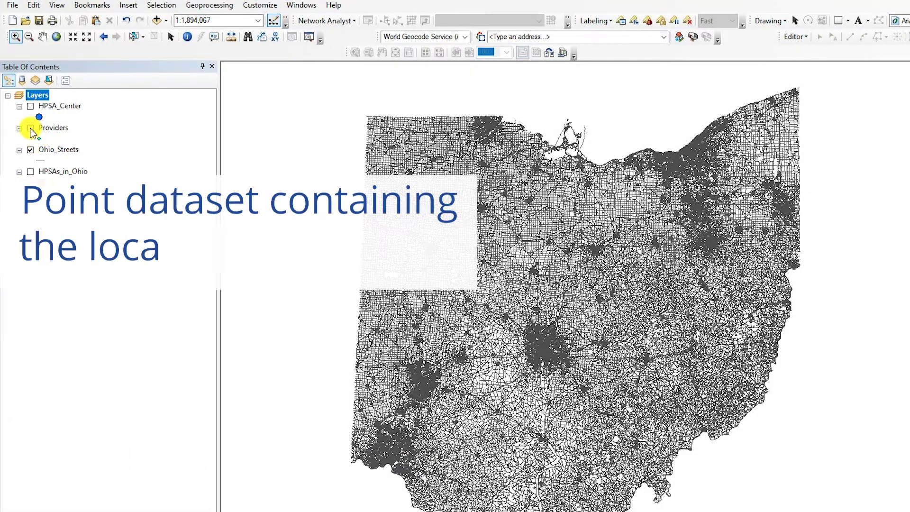
pyautogui.click(30, 128)
pyautogui.click(30, 150)
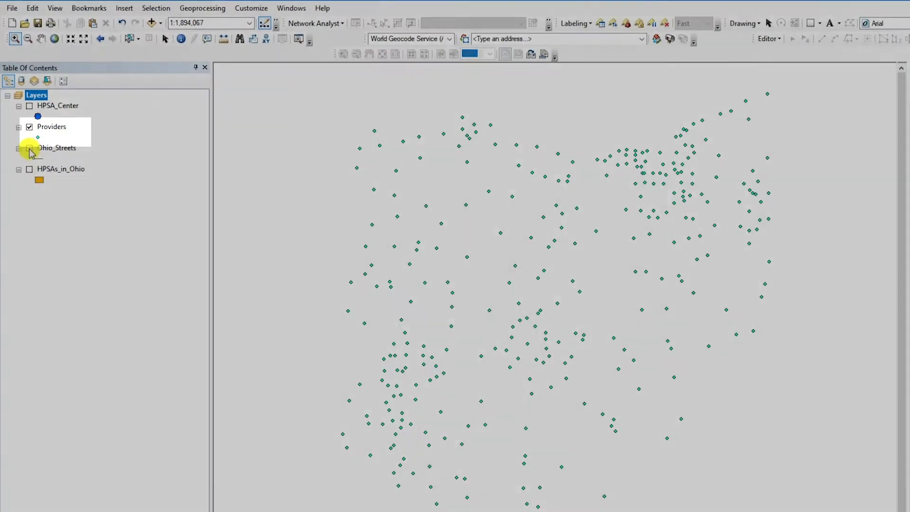
pyautogui.keyDown('ctrl'); pyautogui.click(30, 149); pyautogui.keyUp('ctrl')
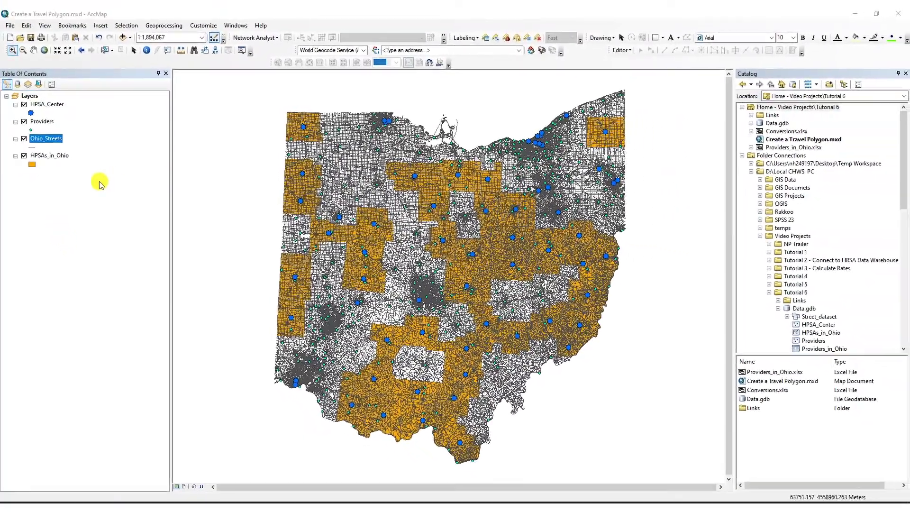
# Step: Open the attribute table of the Ohio_Streets layer
pyautogui.click(53, 142)
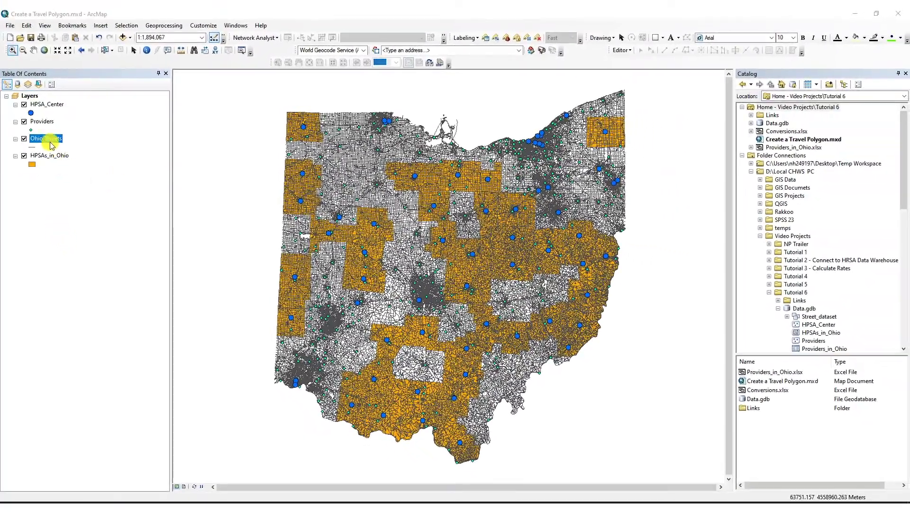
pyautogui.rightClick(51, 143)
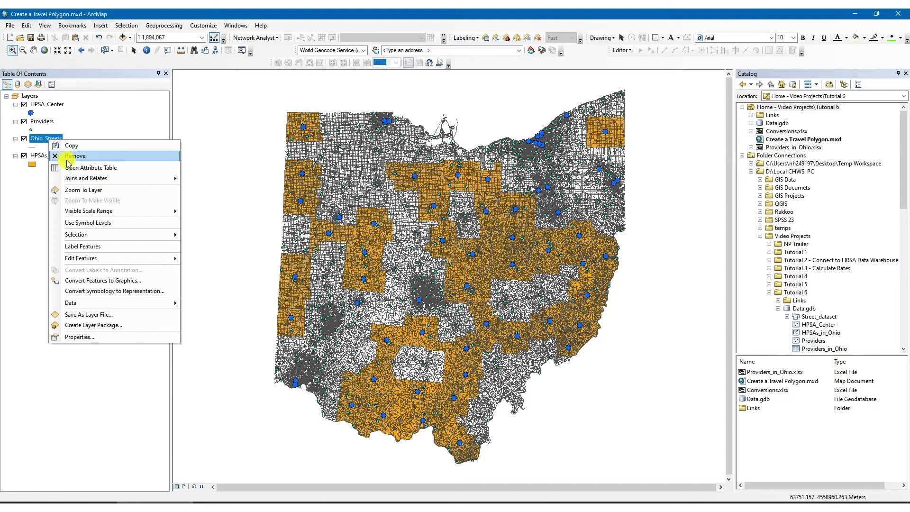
pyautogui.click(76, 168)
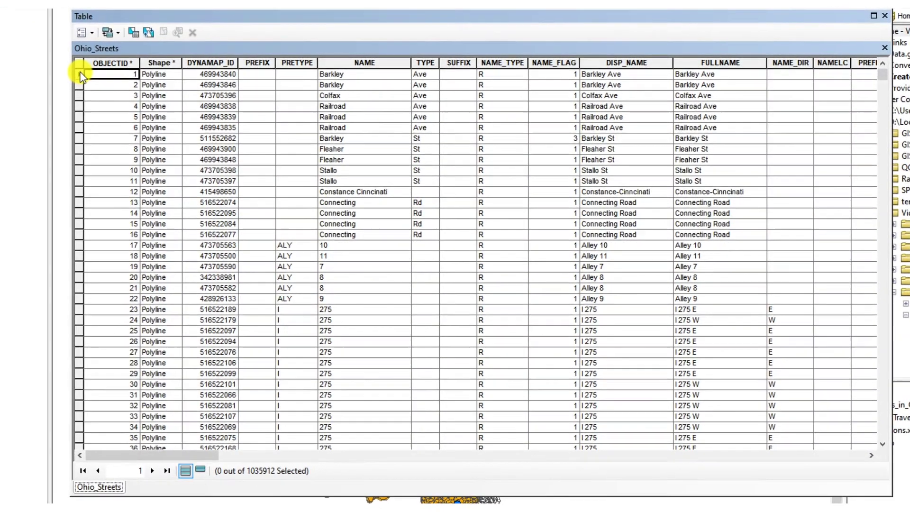
# Step: Examine individual street records and the NAME, TYPE, DISP_NAME, FULLNAME and SPEED fields in the Ohio_Streets table
pyautogui.click(80, 75)
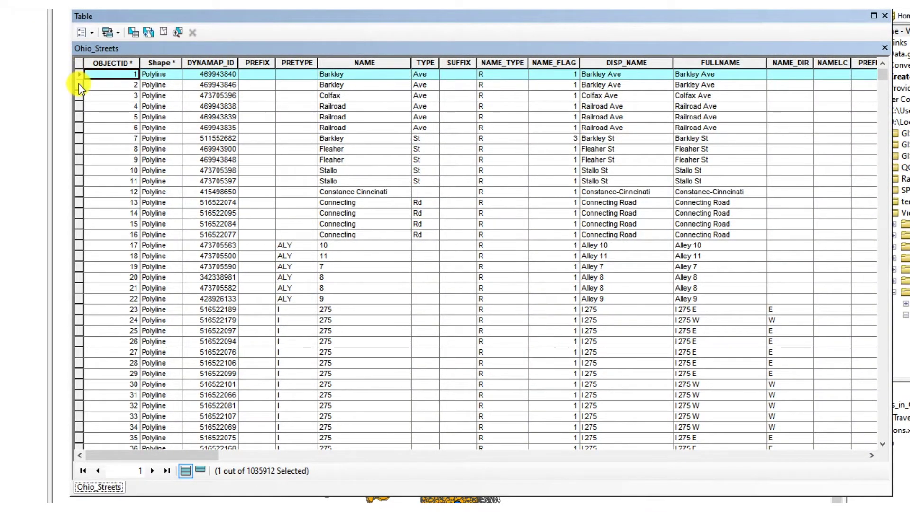
pyautogui.click(80, 86)
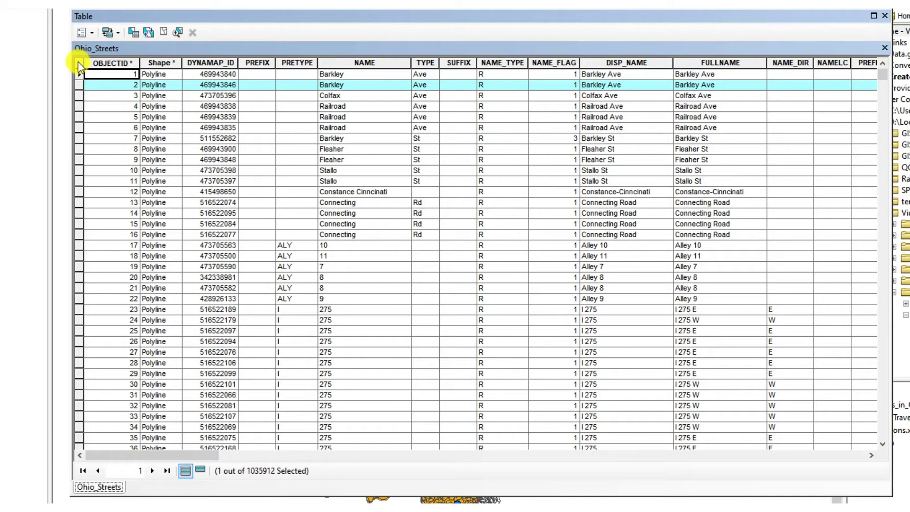
pyautogui.click(78, 62)
pyautogui.click(372, 62)
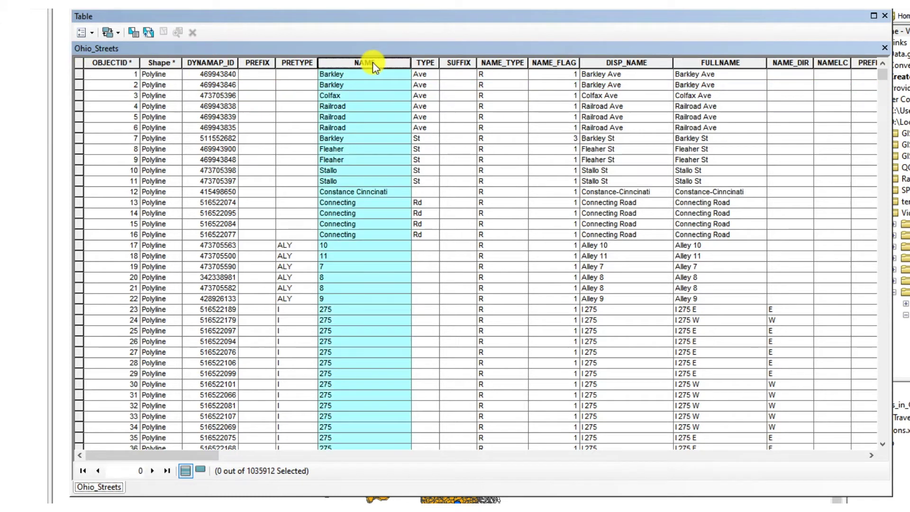
pyautogui.click(427, 62)
pyautogui.click(621, 62)
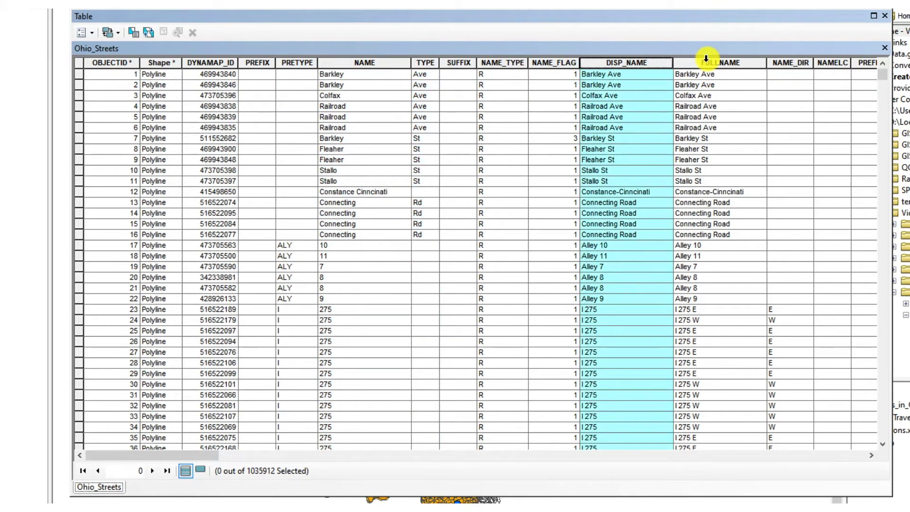
pyautogui.keyDown('ctrl'); pyautogui.click(706, 61); pyautogui.keyUp('ctrl')
pyautogui.moveTo(206, 455); pyautogui.dragTo(800, 463)
pyautogui.click(180, 59)
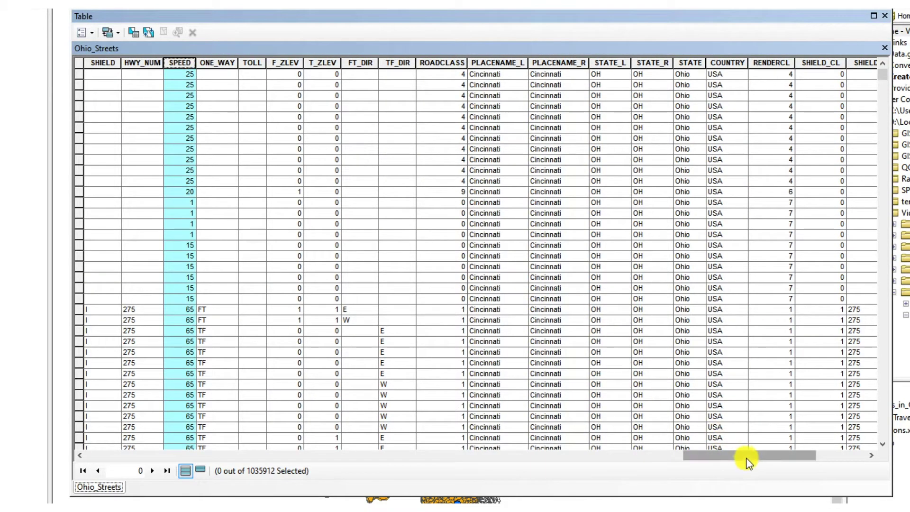
pyautogui.moveTo(746, 457); pyautogui.dragTo(81, 450)
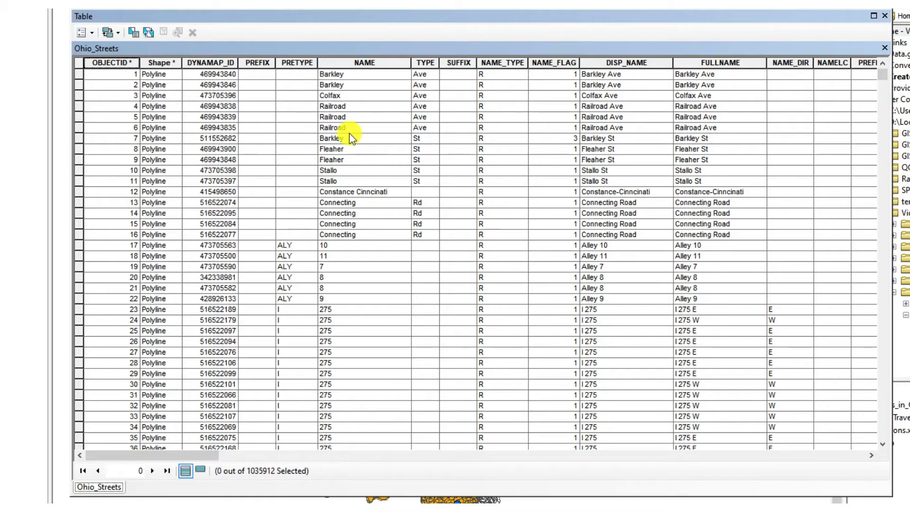
# Step: Add a field named Miles to the Ohio_Streets table
pyautogui.click(93, 33)
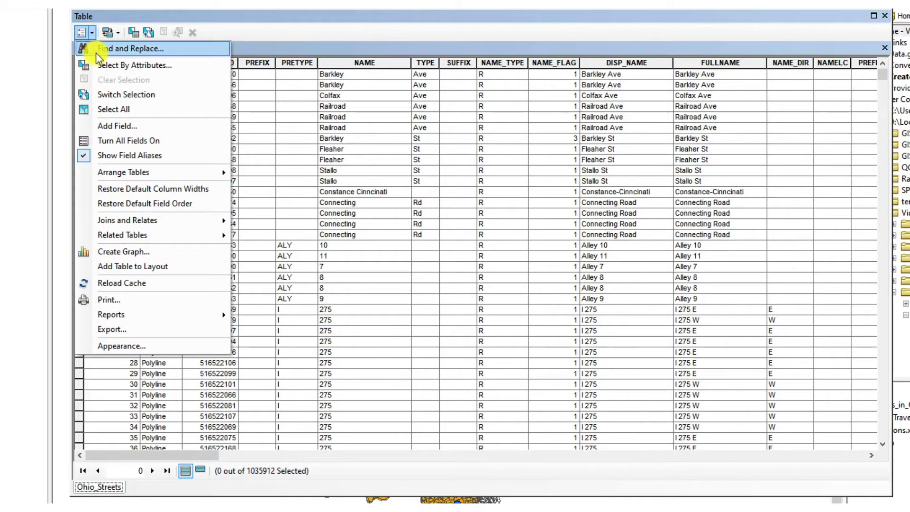
pyautogui.click(133, 124)
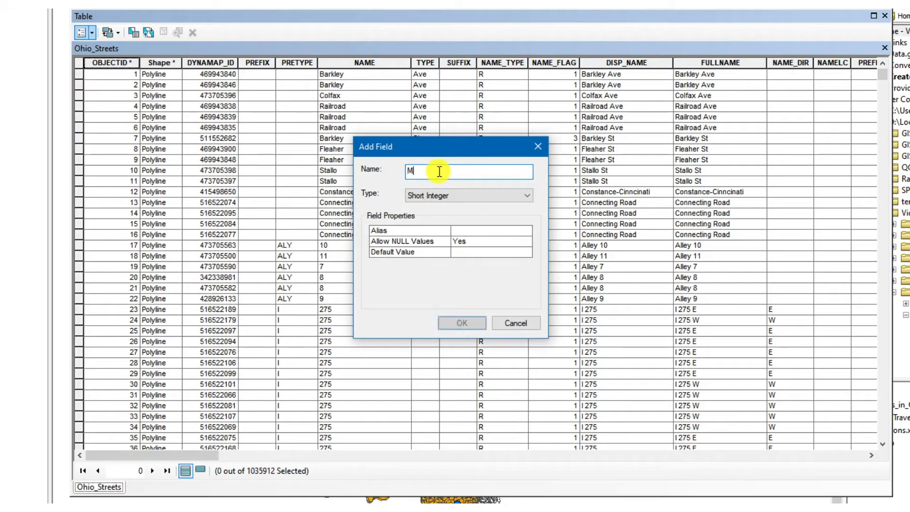
pyautogui.click(467, 199)
pyautogui.click(451, 231)
pyautogui.click(471, 314)
# Step: Calculate the Miles field as street length in Miles US, using the coordinate system of the data source
pyautogui.moveTo(199, 455); pyautogui.dragTo(879, 469)
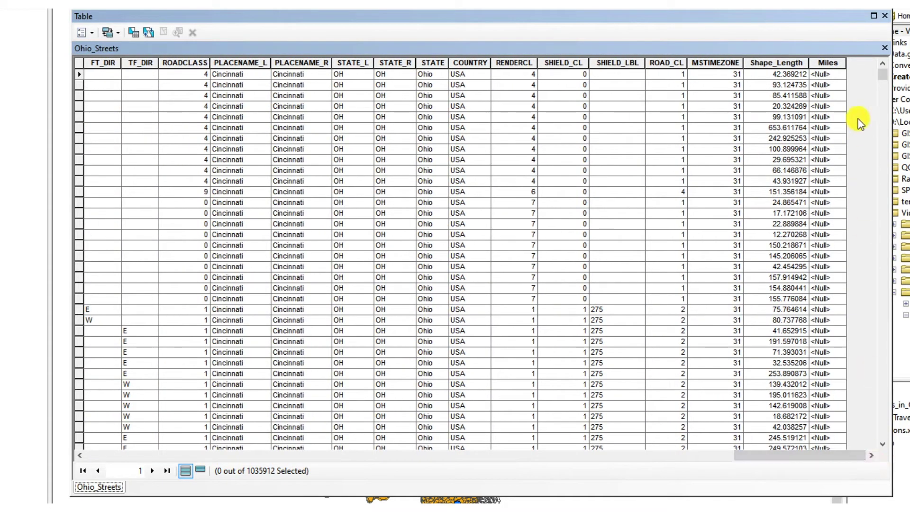
pyautogui.click(837, 63)
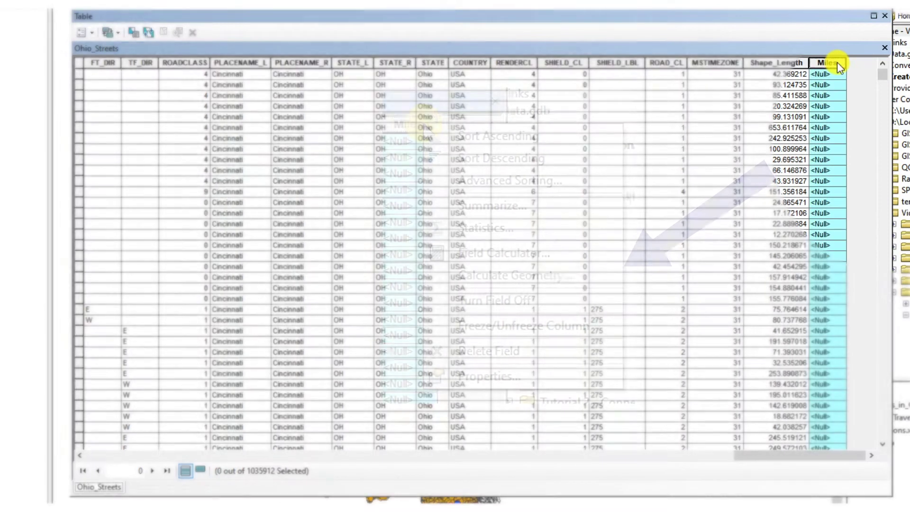
pyautogui.rightClick(837, 62)
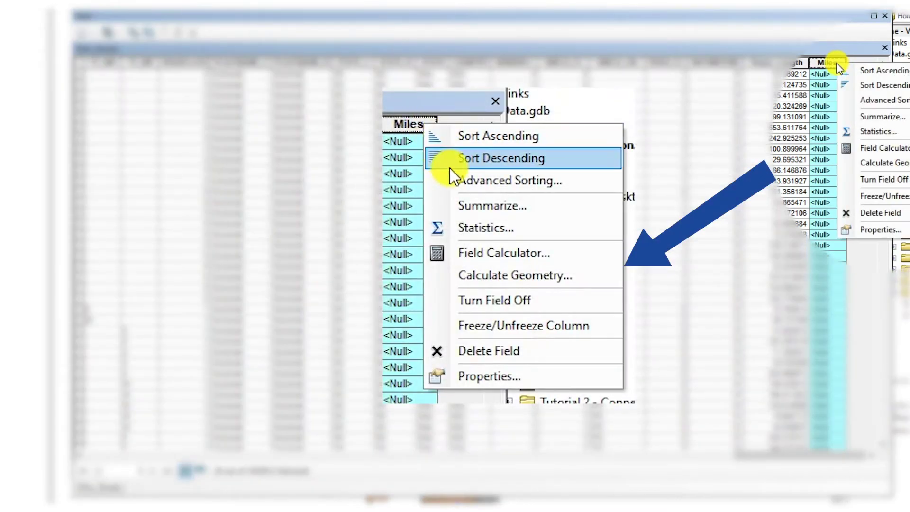
pyautogui.click(892, 165)
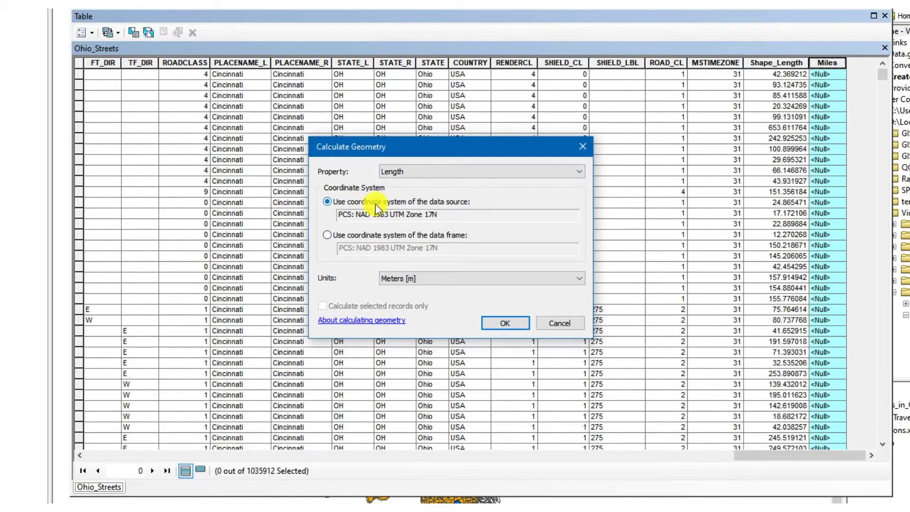
pyautogui.moveTo(340, 215); pyautogui.dragTo(442, 209)
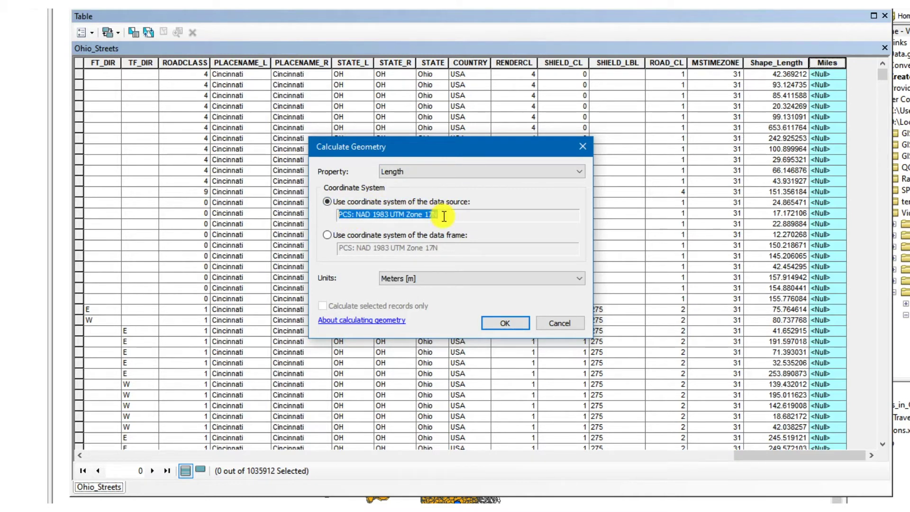
pyautogui.click(446, 216)
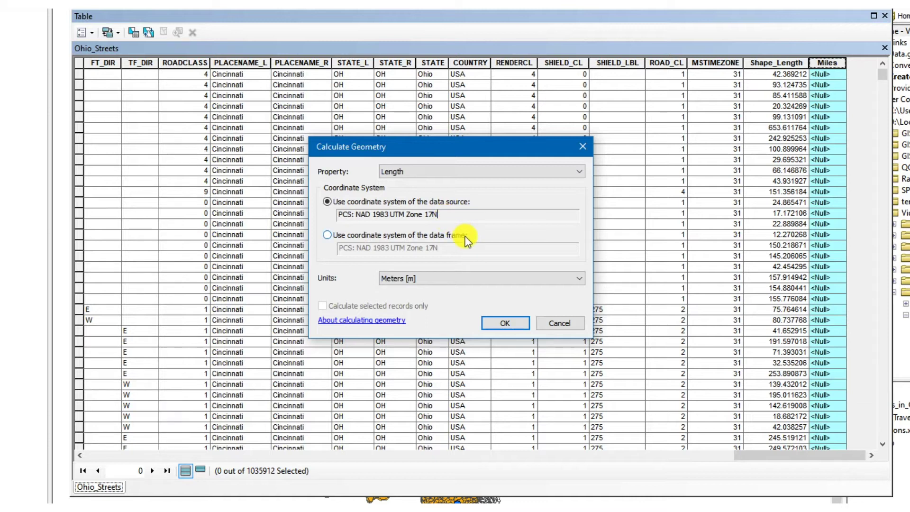
pyautogui.click(510, 325)
pyautogui.click(444, 280)
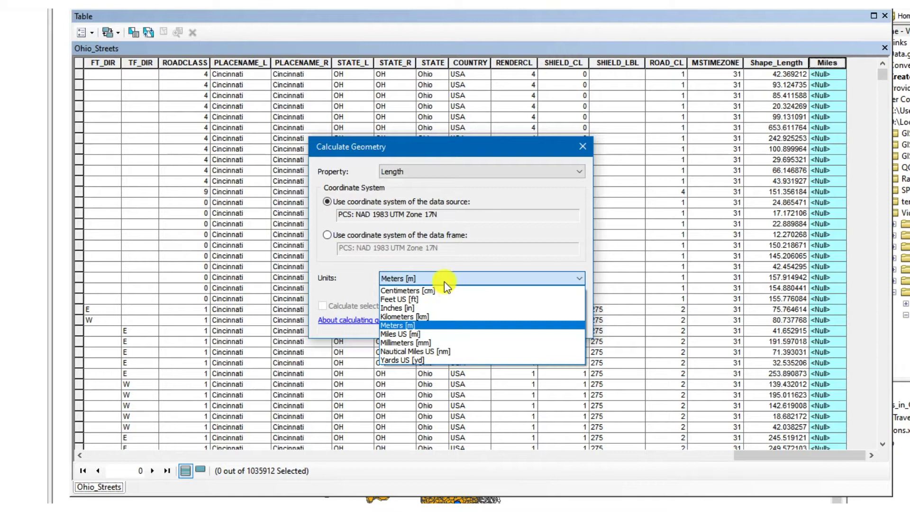
pyautogui.click(420, 333)
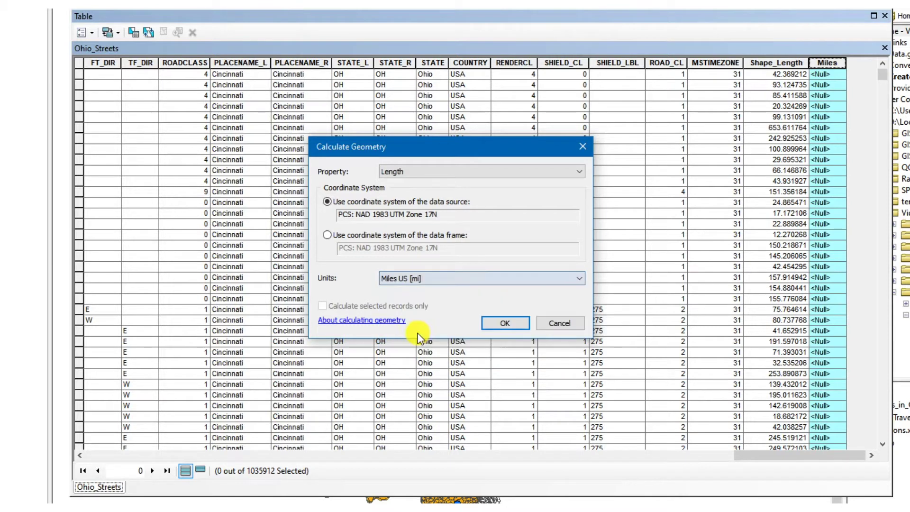
pyautogui.click(504, 322)
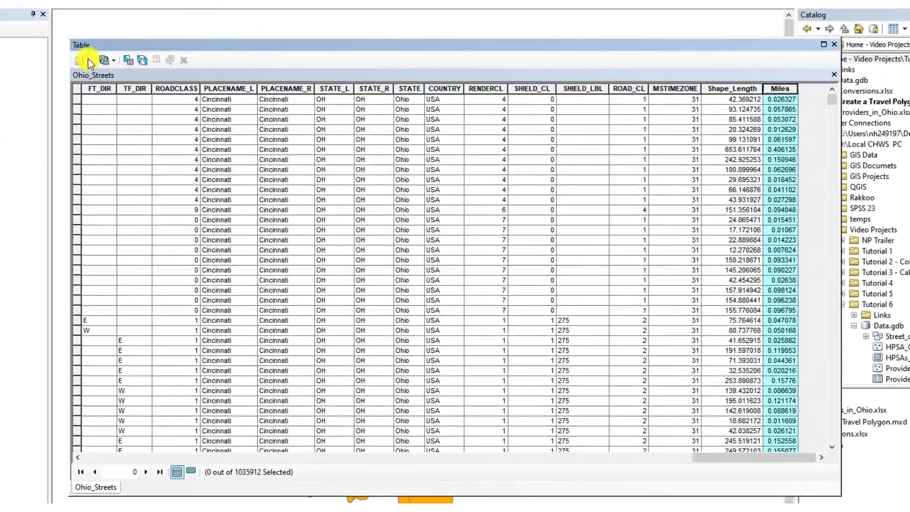
# Step: Add a field named Minutes of type Double to the Ohio_Streets table
pyautogui.click(200, 107)
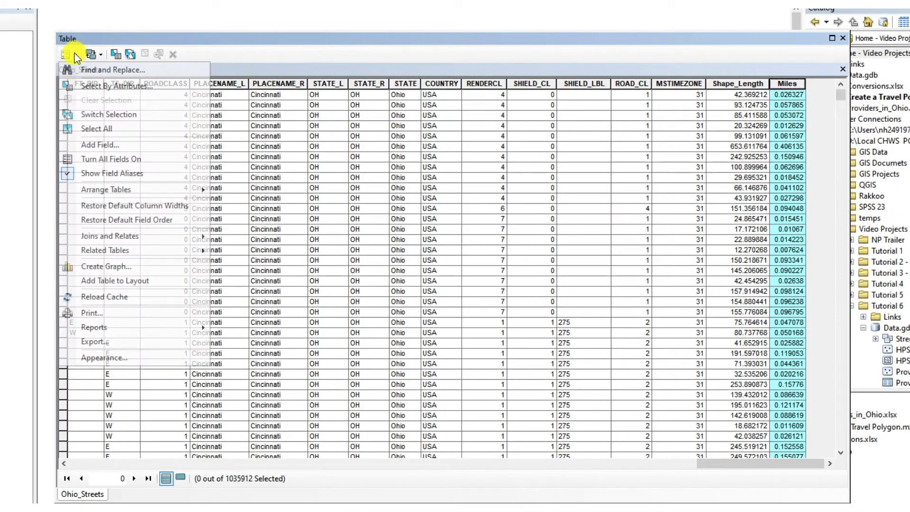
pyautogui.click(104, 143)
pyautogui.write('Minutes')
pyautogui.click(441, 212)
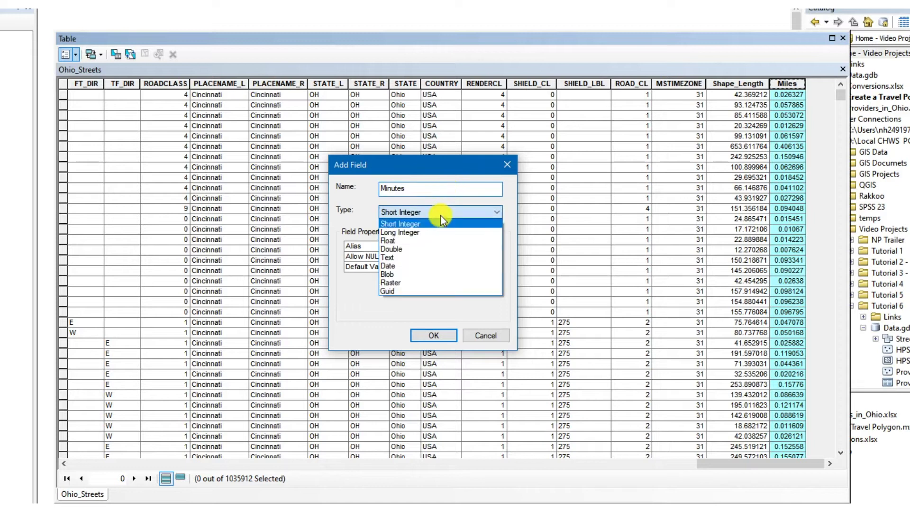
pyautogui.click(428, 243)
pyautogui.click(445, 336)
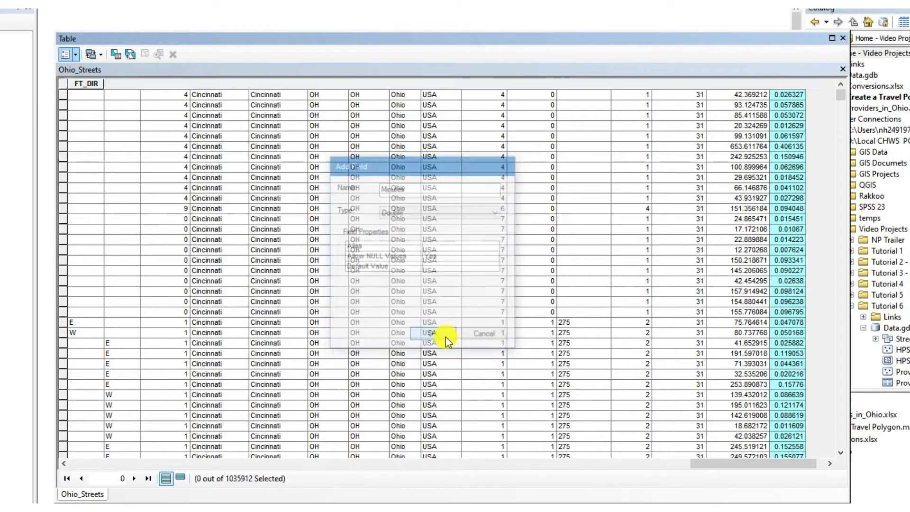
# Step: Calculate the Minutes field of Ohio_Streets as ([Miles]/[SPEED])*60 with the Field Calculator and close the attribute table
pyautogui.hscroll(1, 815, 448)
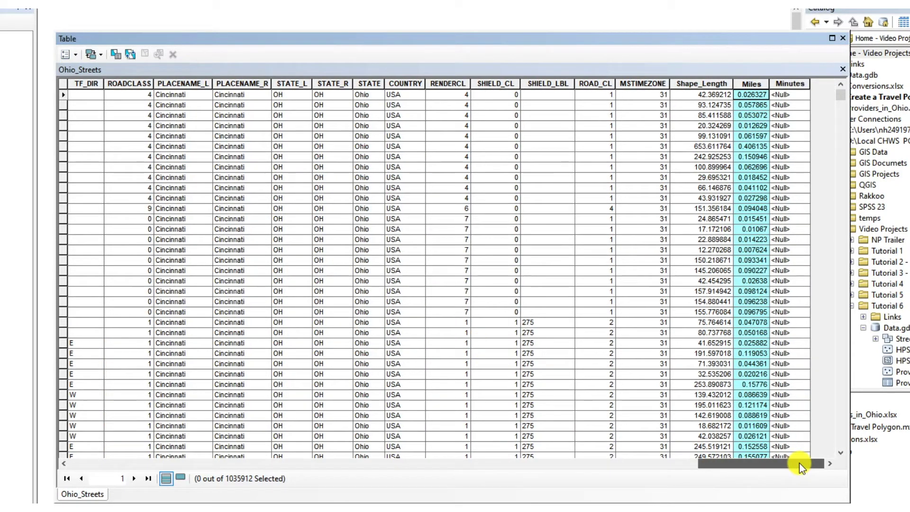
pyautogui.click(797, 82)
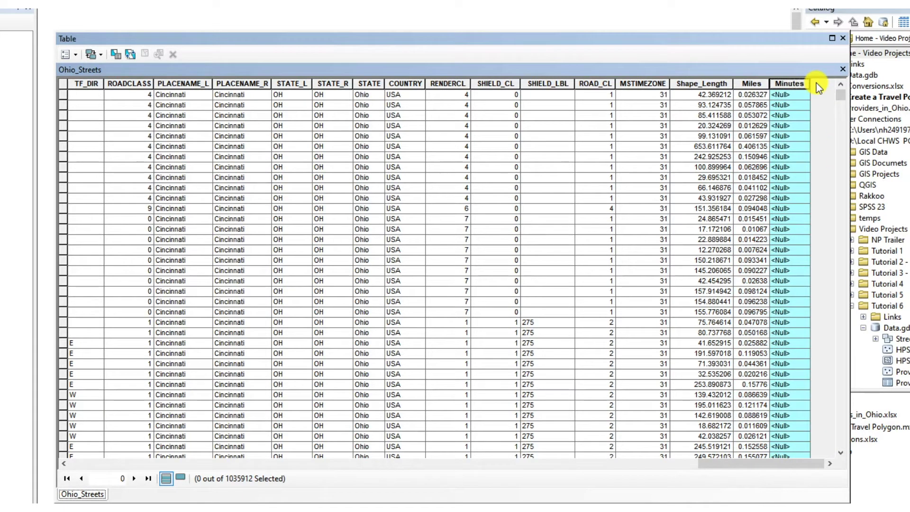
pyautogui.rightClick(803, 83)
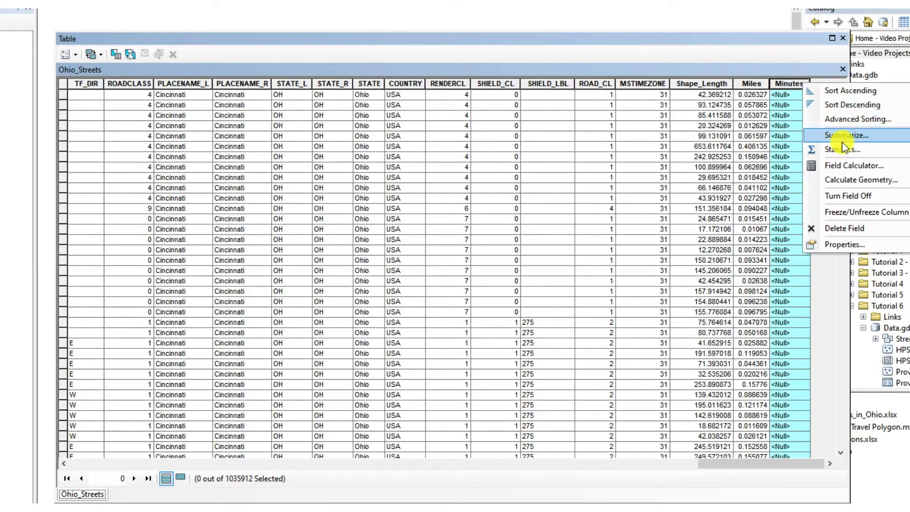
pyautogui.click(851, 164)
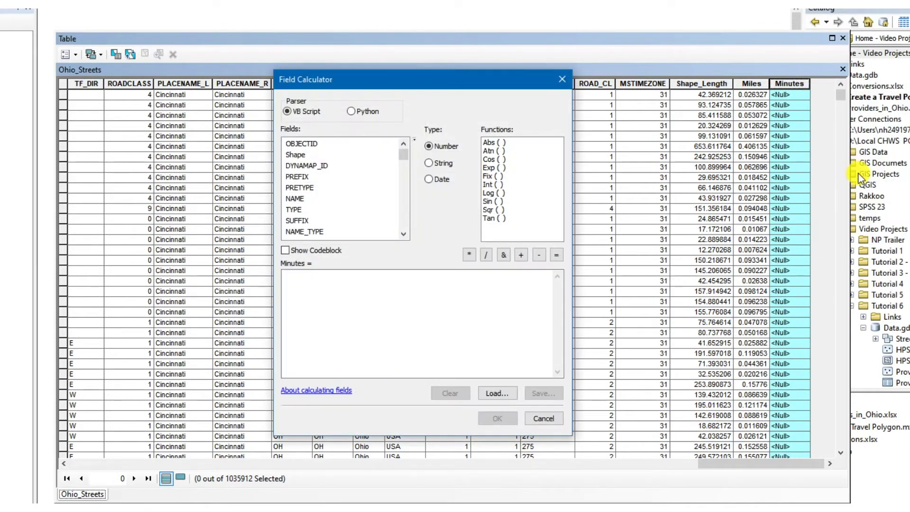
pyautogui.moveTo(405, 153); pyautogui.dragTo(401, 231)
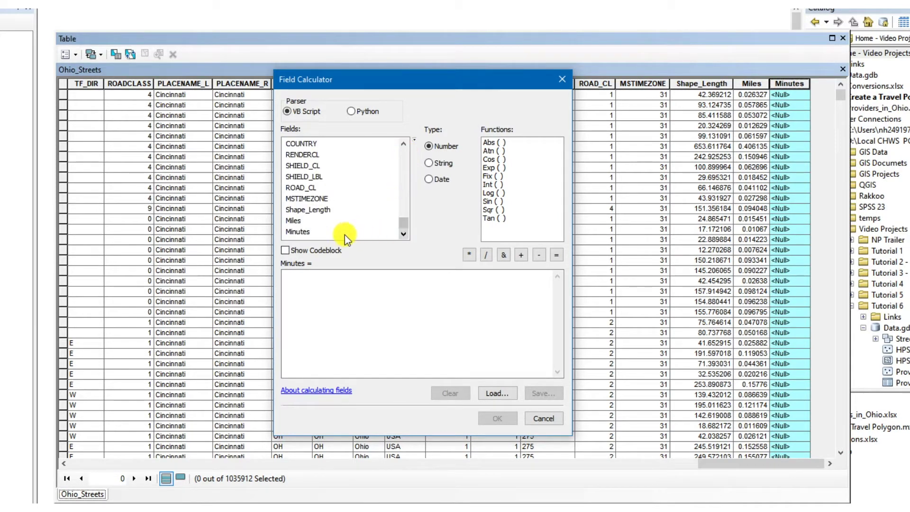
pyautogui.doubleClick(296, 221)
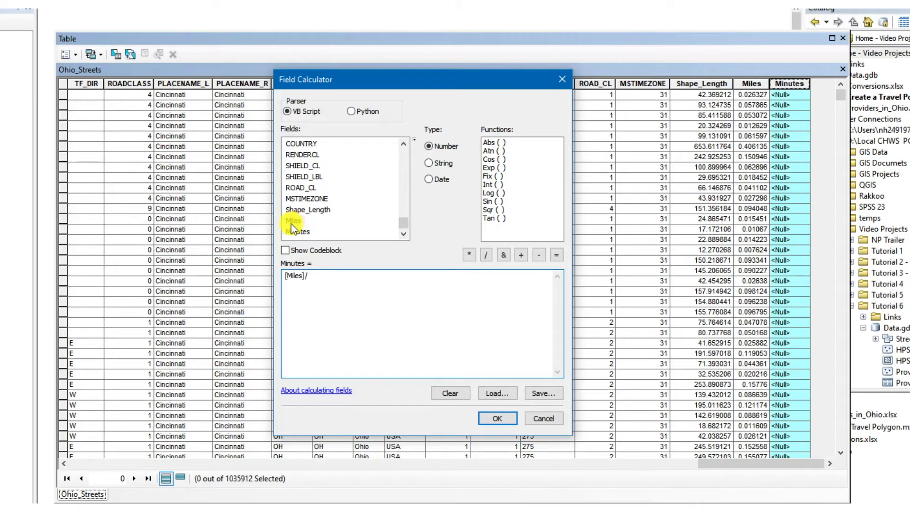
pyautogui.scroll(4, 403, 143)
pyautogui.doubleClick(301, 143)
pyautogui.write(')*60')
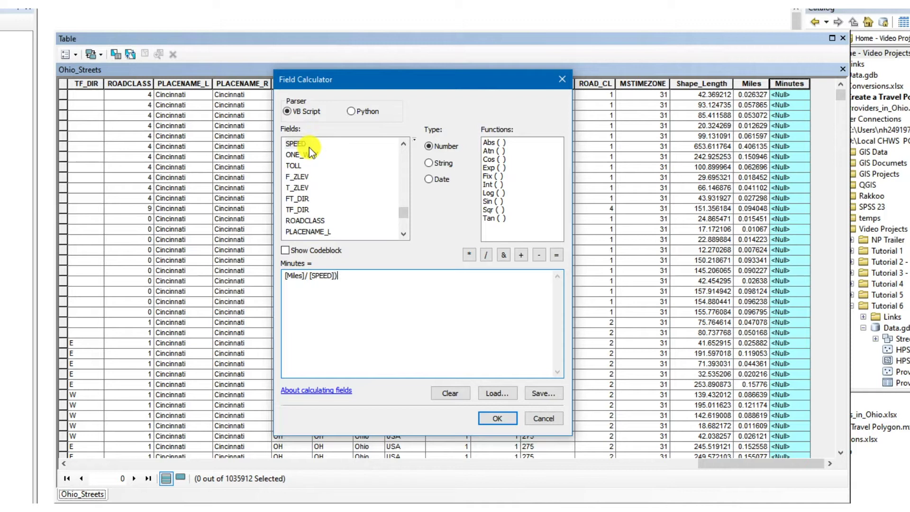
pyautogui.press('Home')
pyautogui.write('(')
pyautogui.click(503, 422)
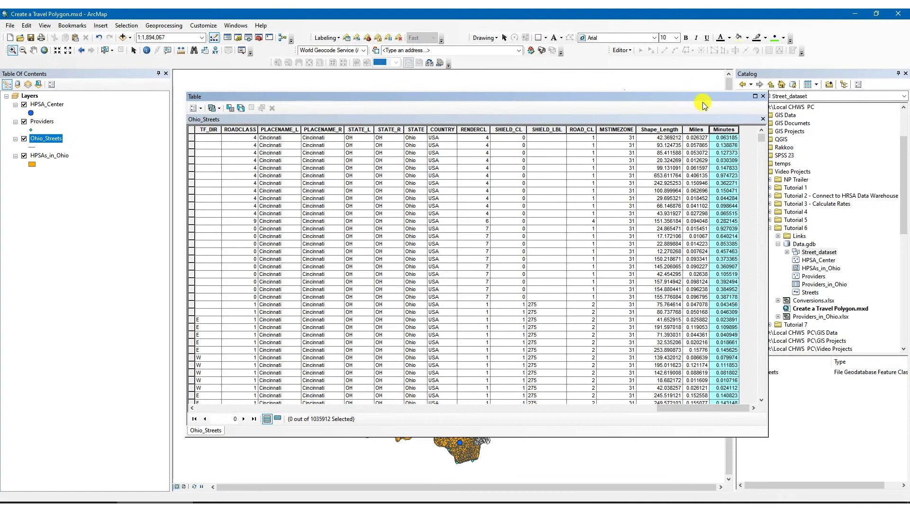
pyautogui.click(764, 97)
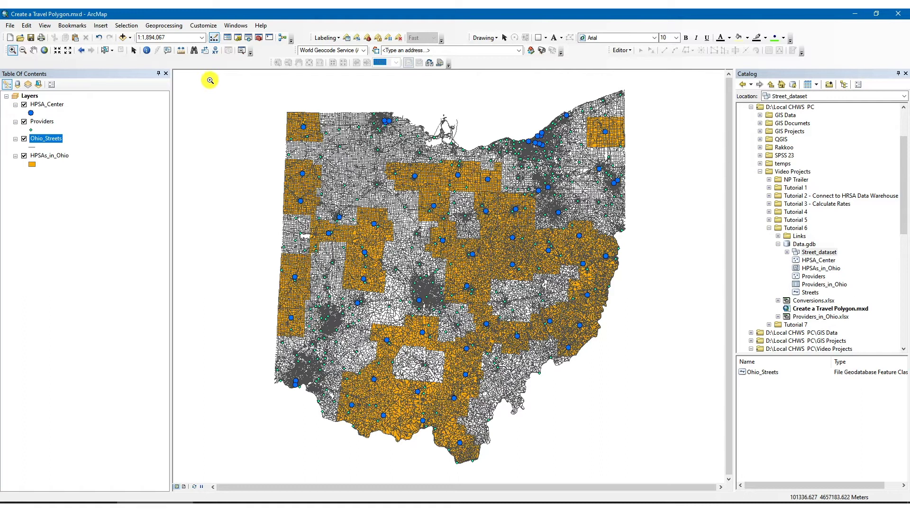
# Step: Enable the Network Analyst extension
pyautogui.click(203, 26)
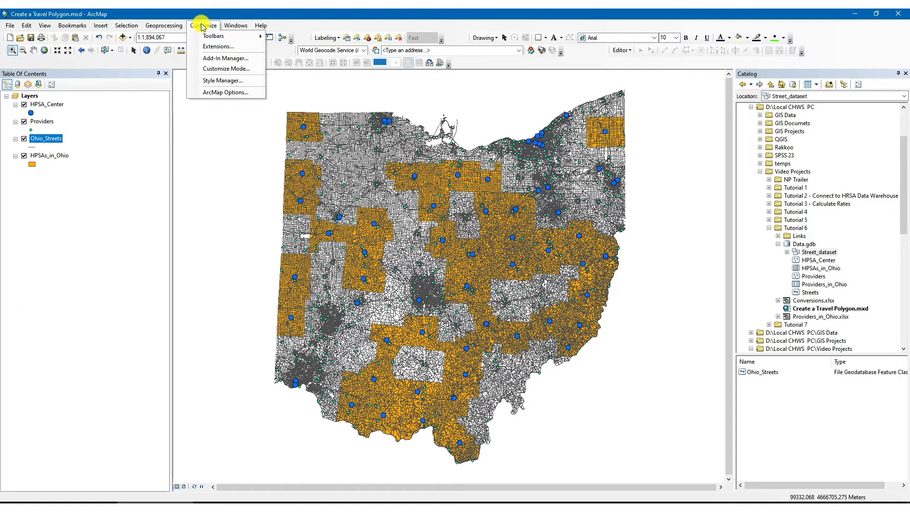
pyautogui.click(227, 47)
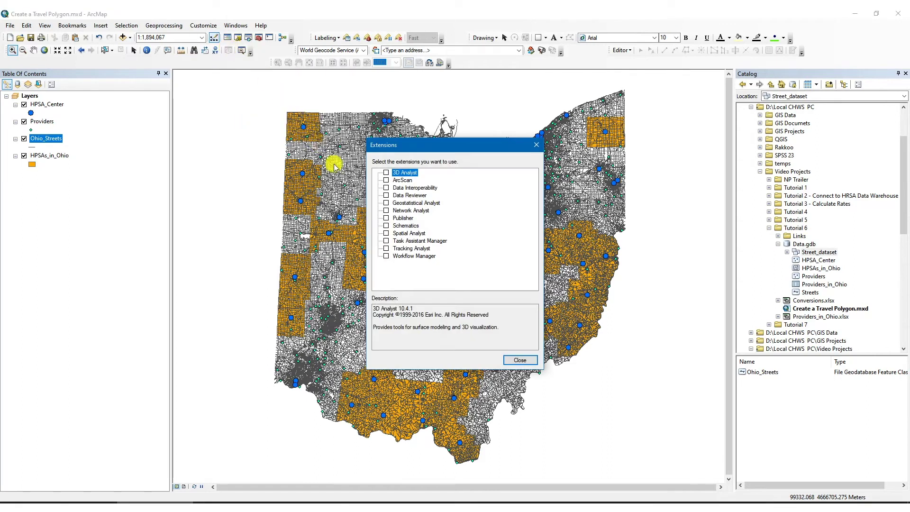
pyautogui.click(387, 211)
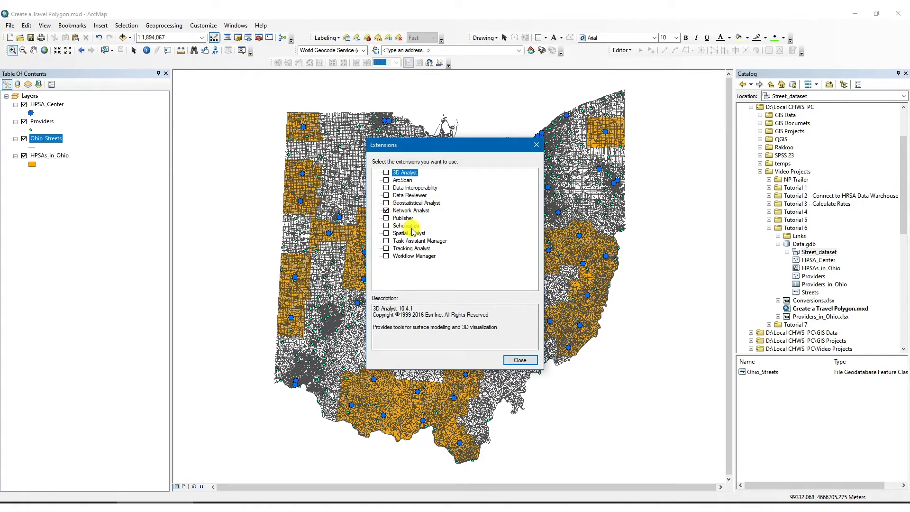
pyautogui.click(519, 361)
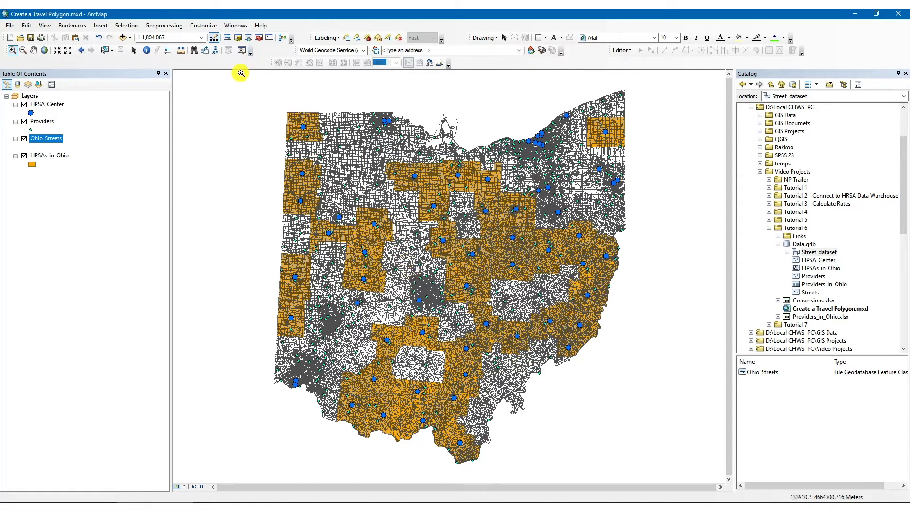
# Step: Show the Network Analyst toolbar and dock it beside the Labeling toolbar
pyautogui.click(207, 28)
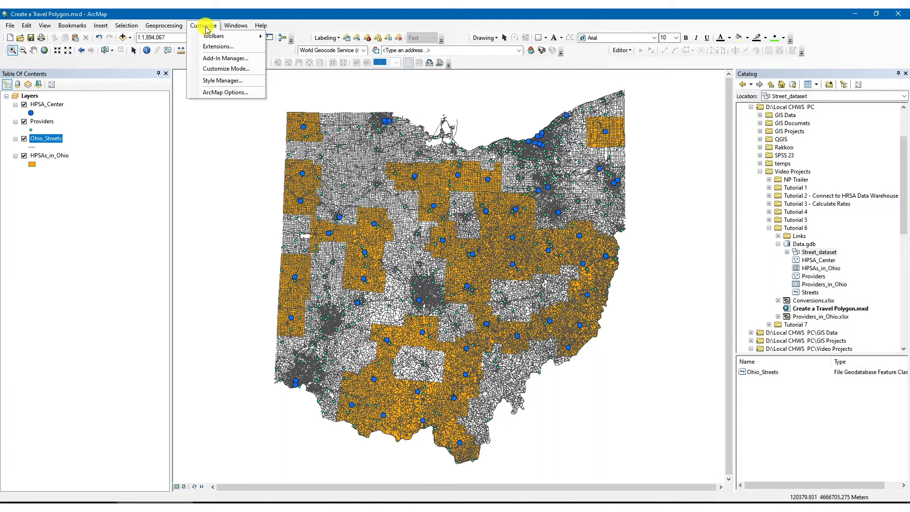
pyautogui.moveTo(212, 35)
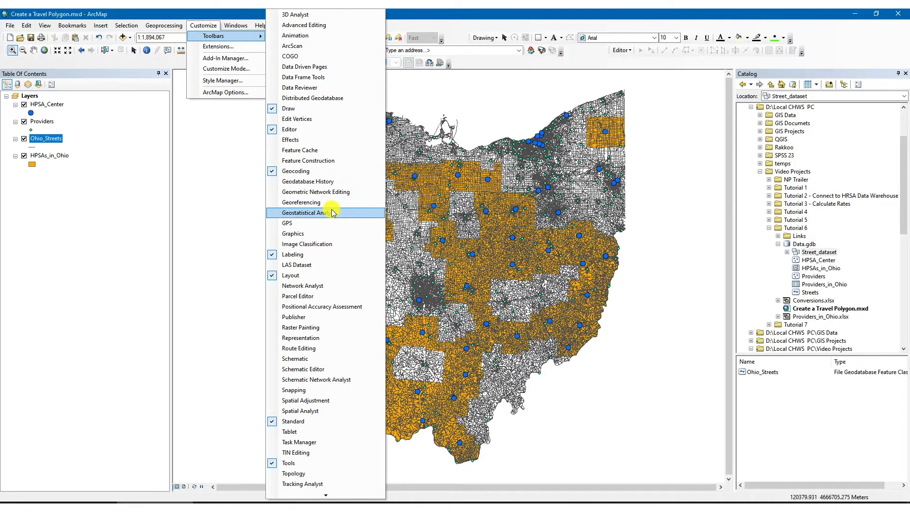
pyautogui.click(315, 286)
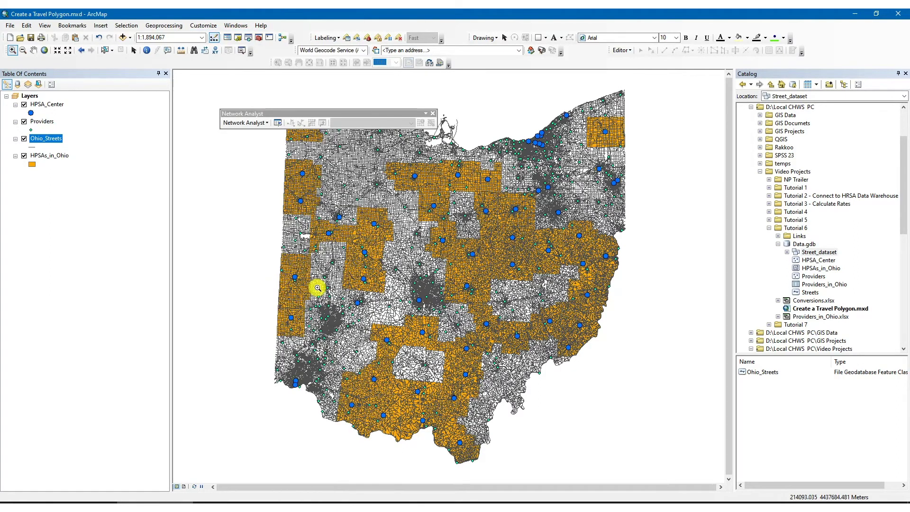
pyautogui.moveTo(299, 114); pyautogui.dragTo(305, 36)
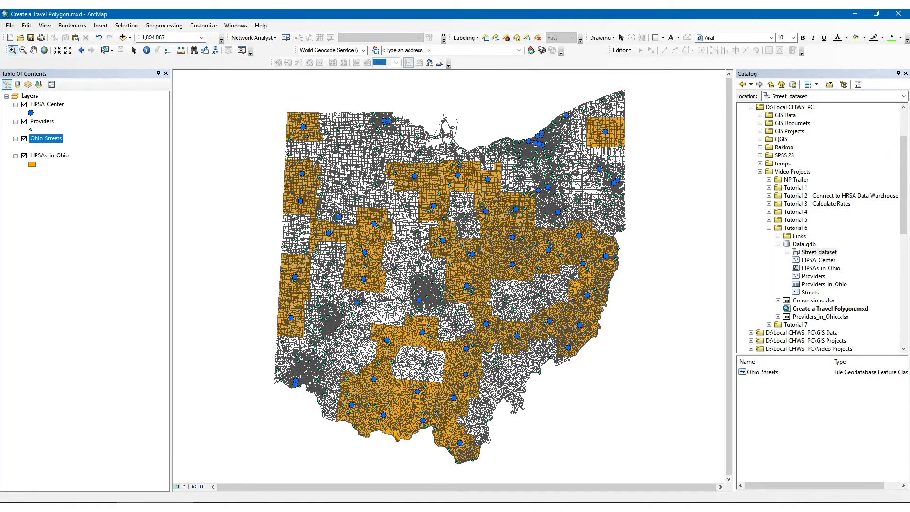
# Step: Start a new network dataset in the Street_dataset feature dataset and name it Street_Network_Dataset, version 10.1
pyautogui.rightClick(798, 256)
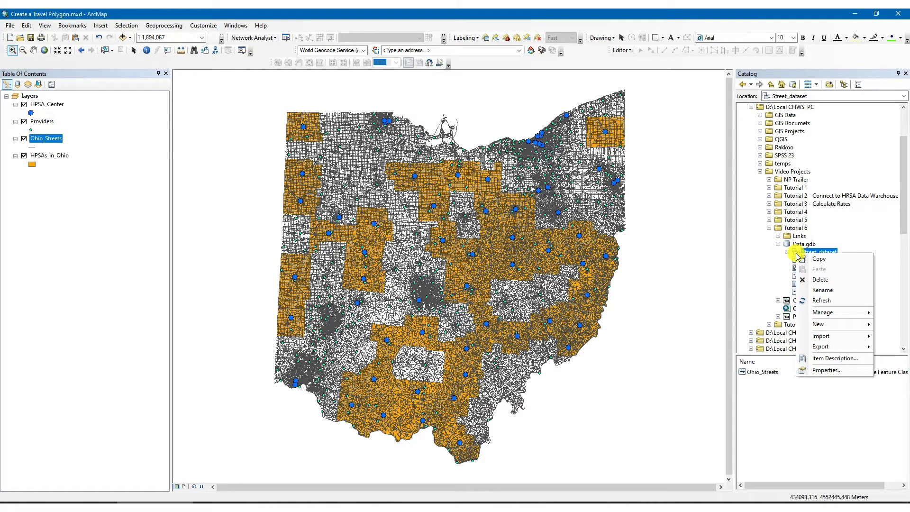
pyautogui.moveTo(825, 325)
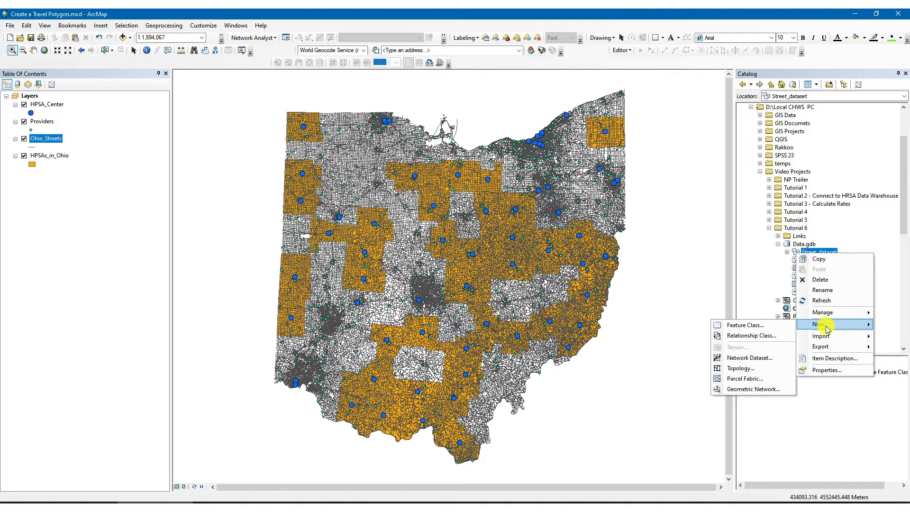
pyautogui.click(766, 359)
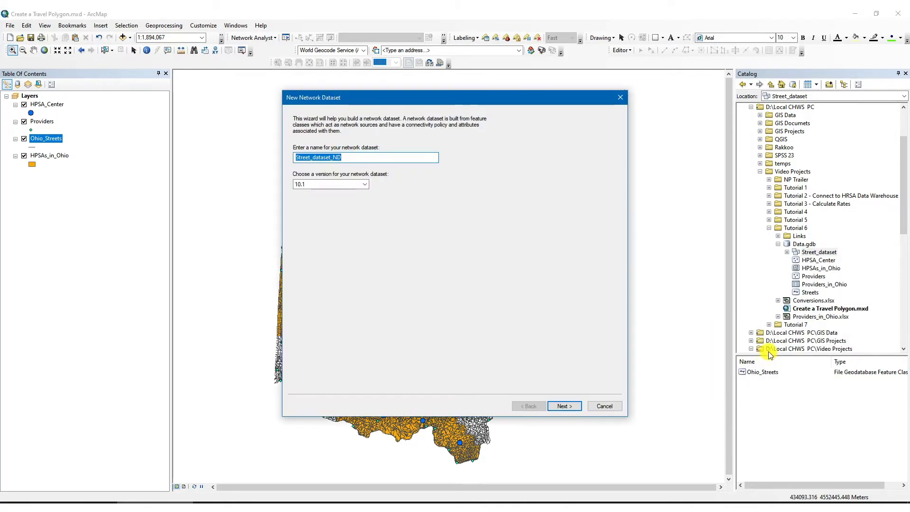
pyautogui.moveTo(367, 158); pyautogui.dragTo(273, 159)
pyautogui.write('Street_Network_Dataset')
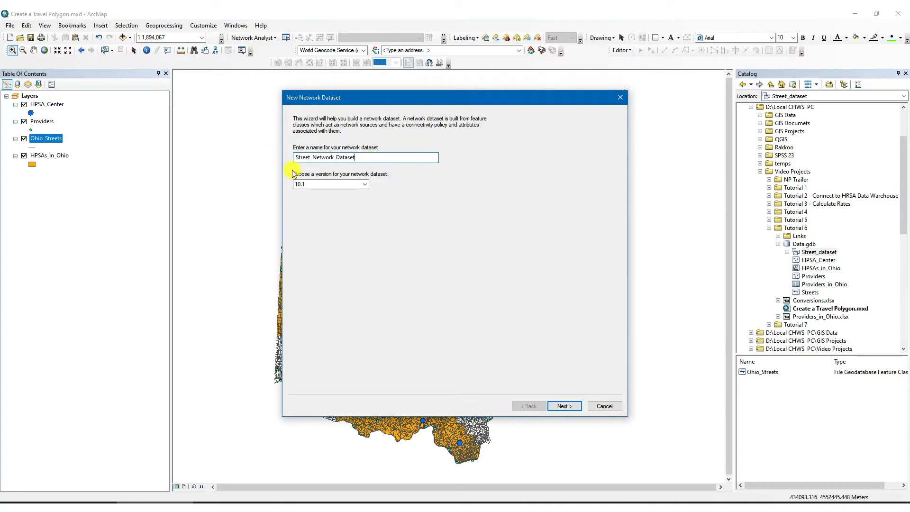
pyautogui.click(564, 407)
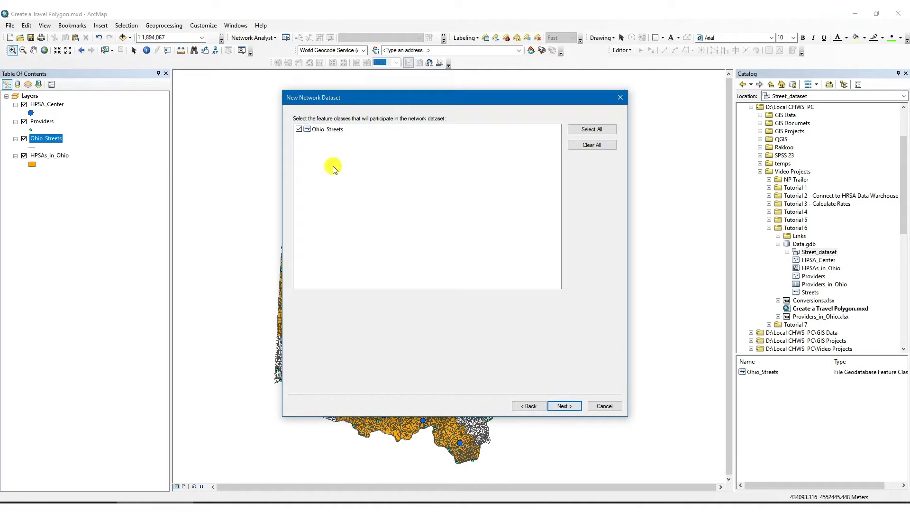
# Step: Set up the network with Ohio_Streets as source, global turns, default connectivity, and elevation fields F_ZLEV and T_ZLEV
pyautogui.click(573, 410)
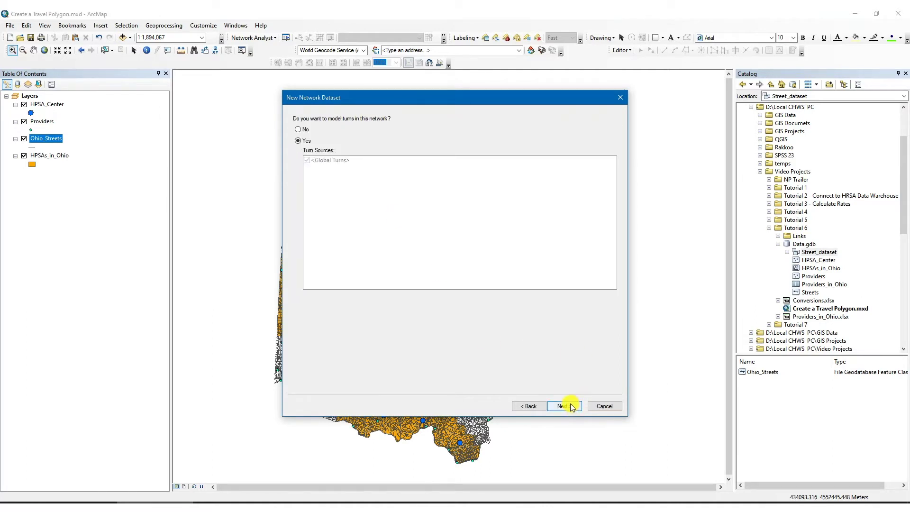
pyautogui.click(569, 405)
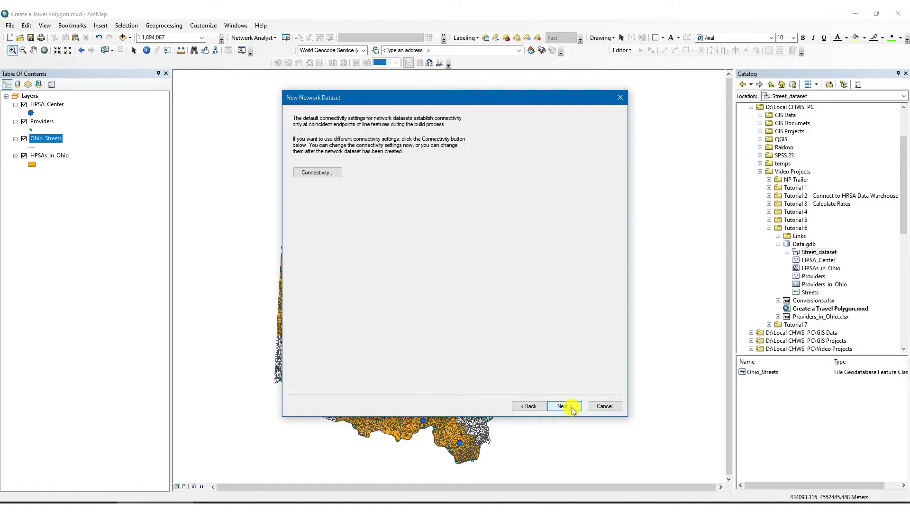
pyautogui.click(572, 408)
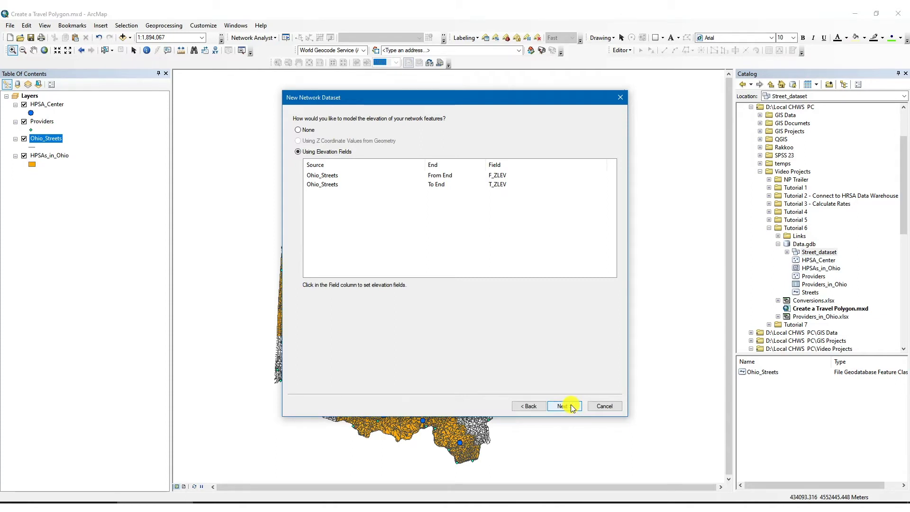
pyautogui.click(572, 407)
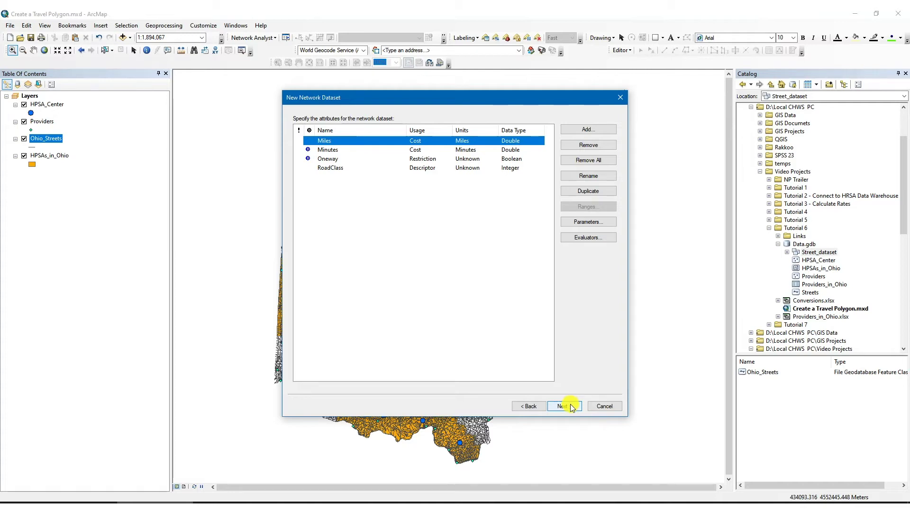
# Step: Accept the default attributes, travel mode and driving directions settings without a service area index, and create and build the network dataset
pyautogui.click(571, 408)
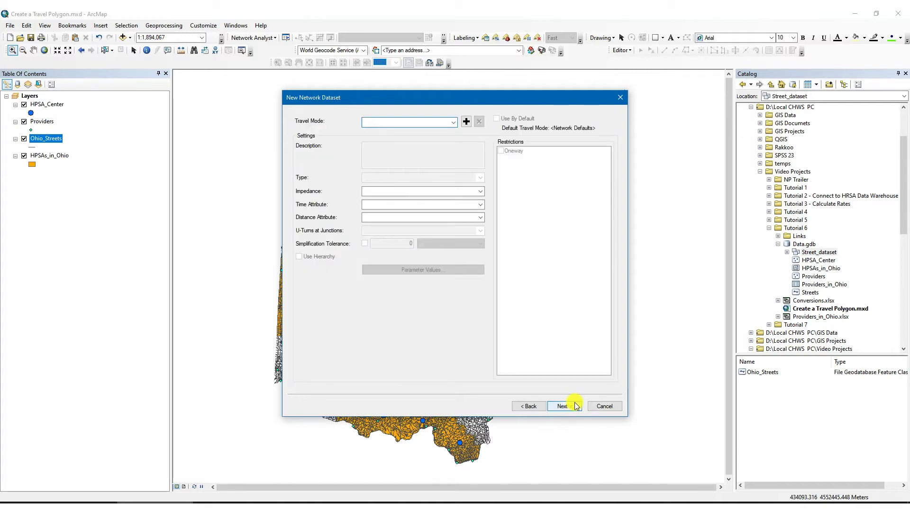
pyautogui.click(573, 407)
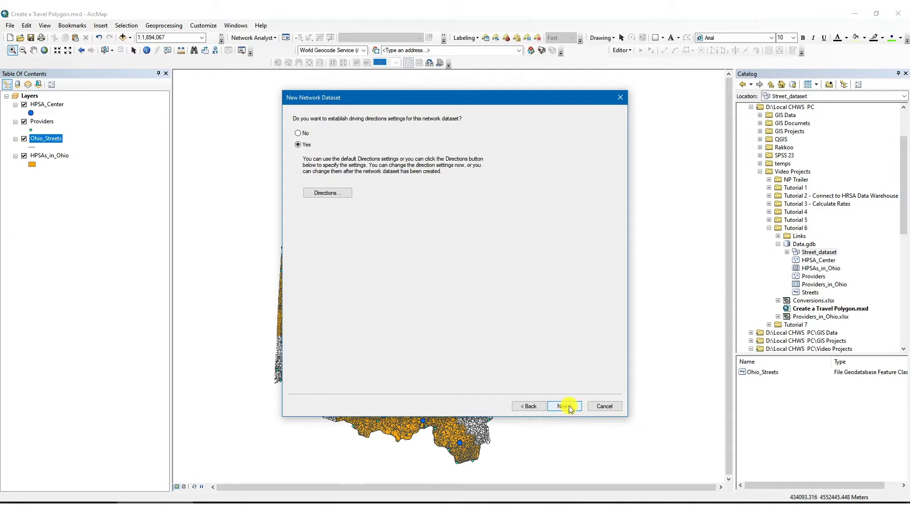
pyautogui.click(571, 409)
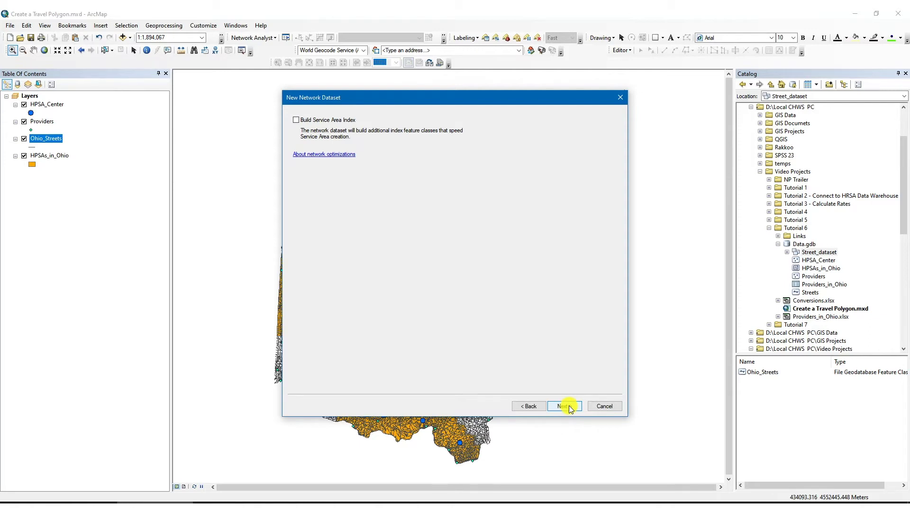
pyautogui.click(570, 409)
pyautogui.click(567, 407)
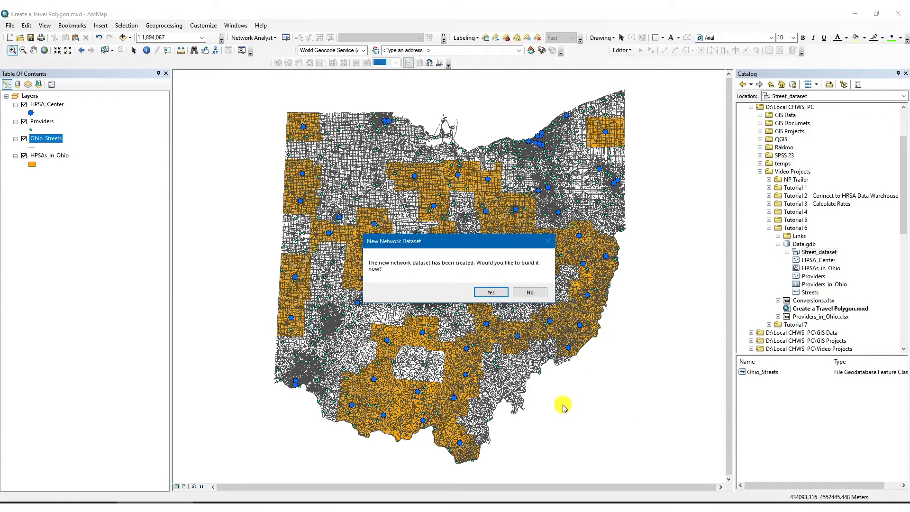
pyautogui.click(493, 292)
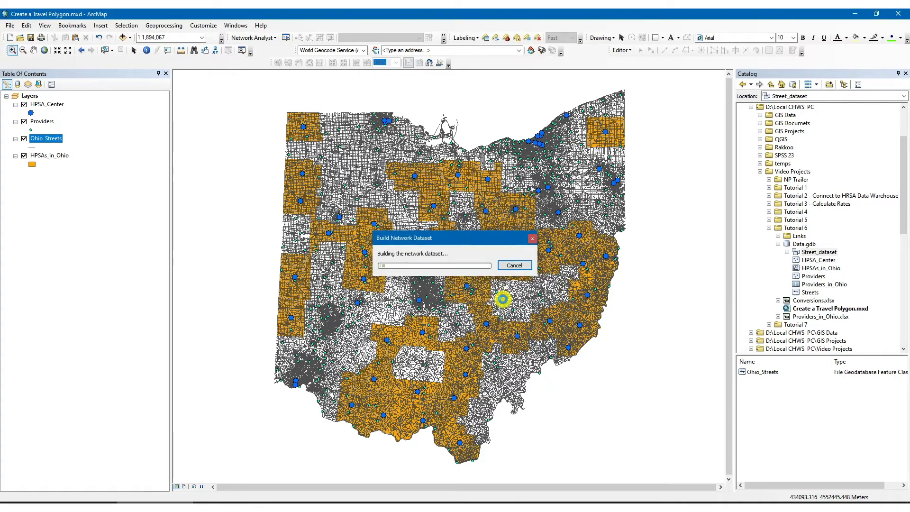
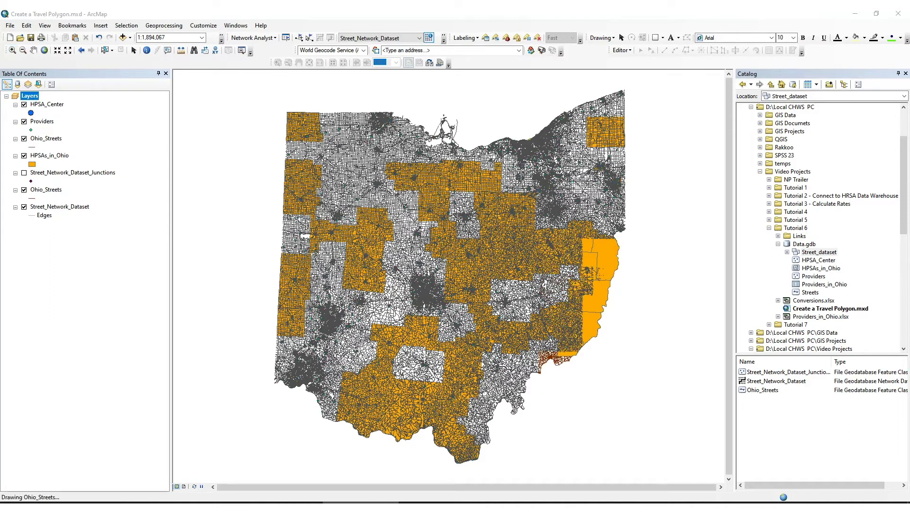
# Step: Create a new service area layer on Street_Network_Dataset and show the Network Analyst window
pyautogui.click(275, 41)
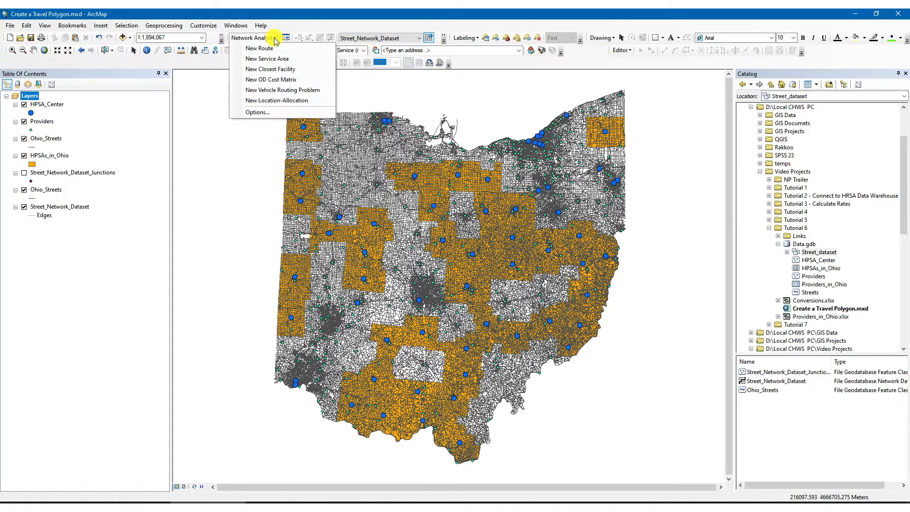
pyautogui.click(270, 58)
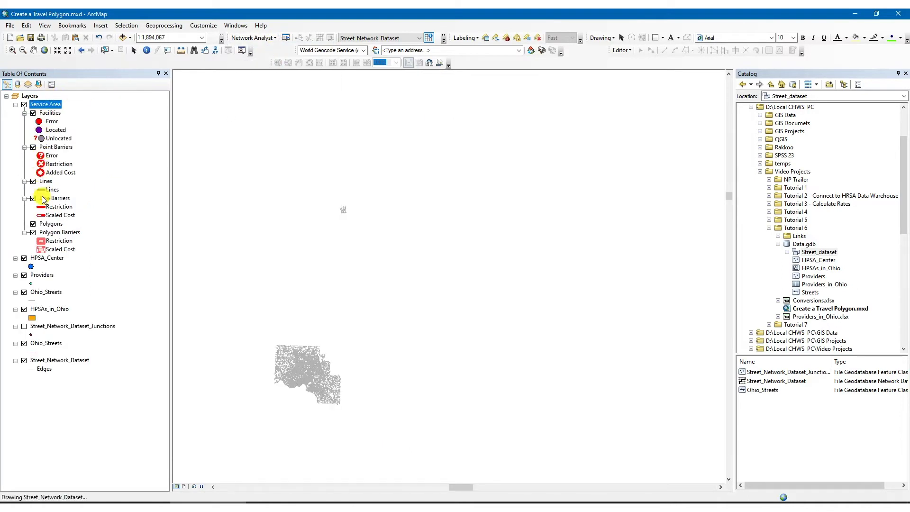
pyautogui.click(286, 38)
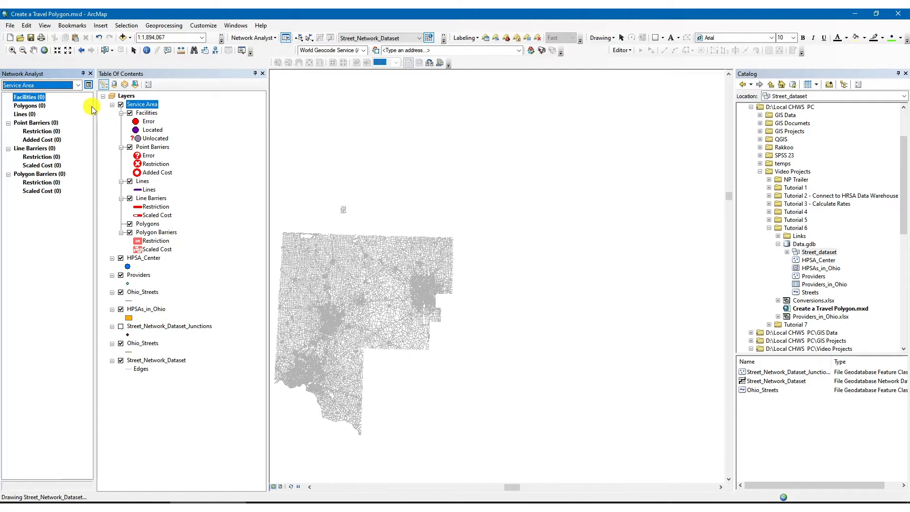
# Step: Load the HPSA_Center points as facilities of the service area, keeping the default location properties and search tolerance
pyautogui.rightClick(36, 101)
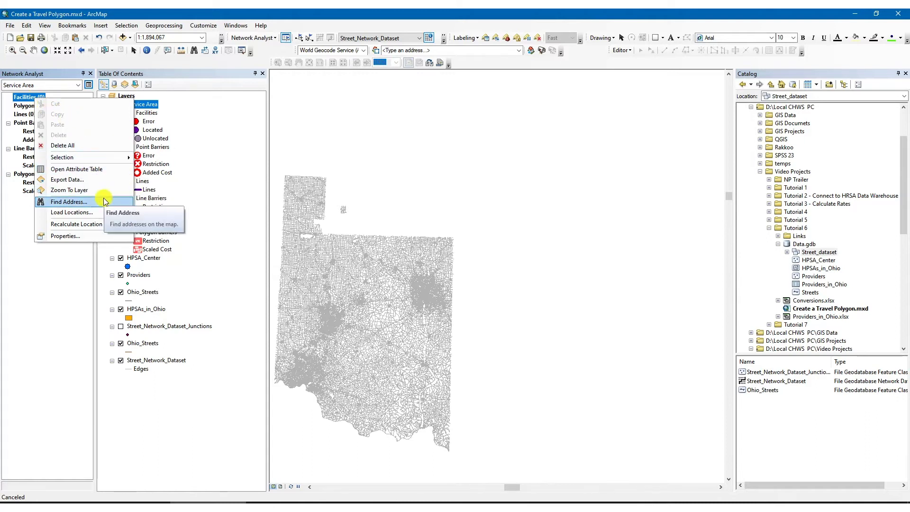
pyautogui.click(93, 213)
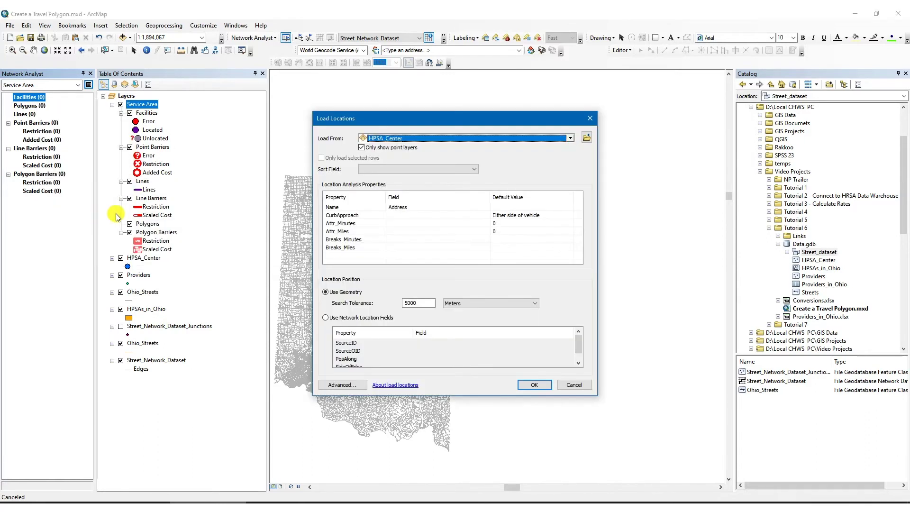
pyautogui.click(570, 137)
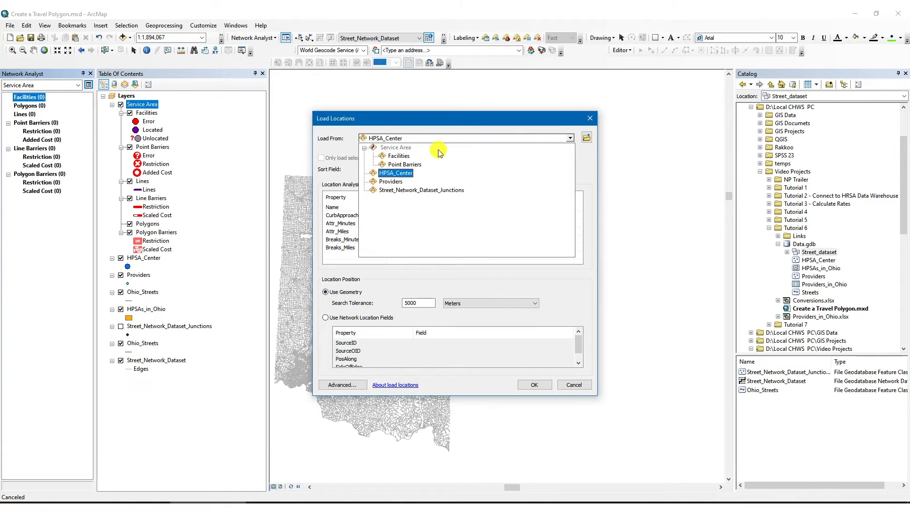
pyautogui.click(406, 177)
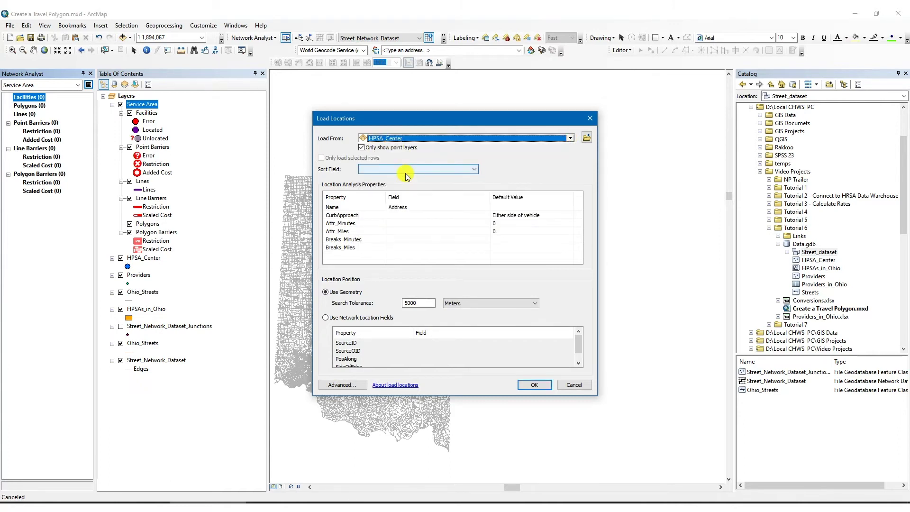
pyautogui.click(530, 385)
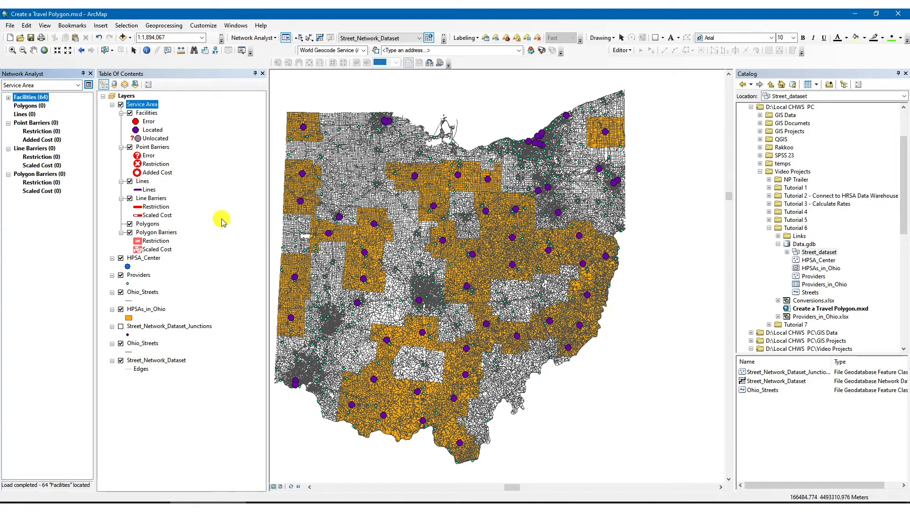
# Step: Set the service area's default break to 60 minutes and turn off polygon trimming, keeping generalized, overlapping polygons
pyautogui.click(89, 85)
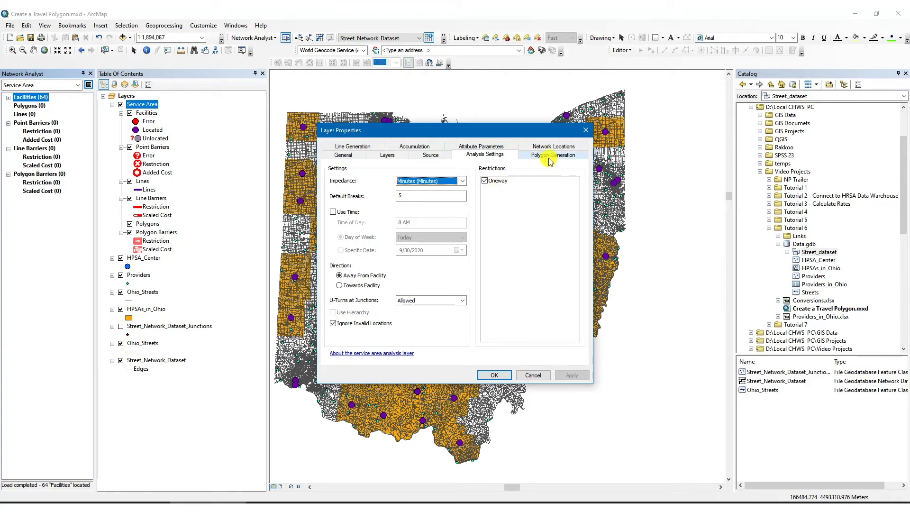
pyautogui.press('Tab')
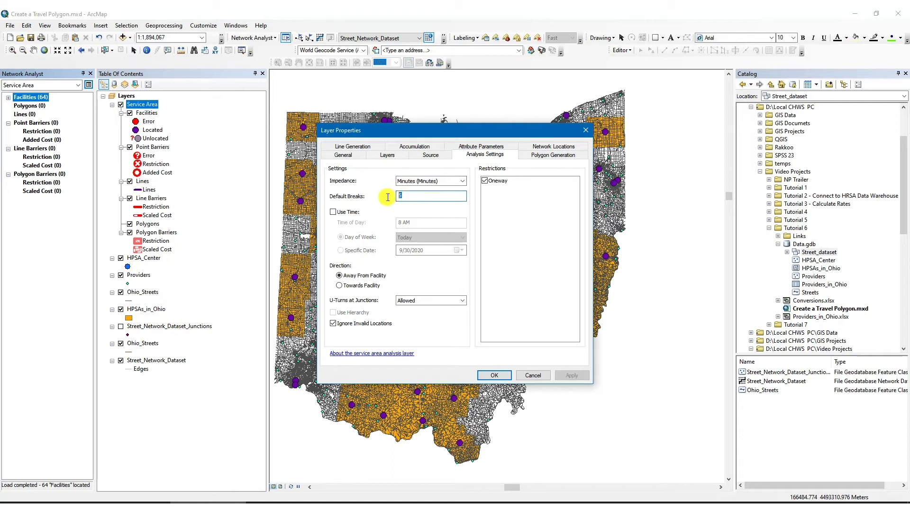
pyautogui.write('60')
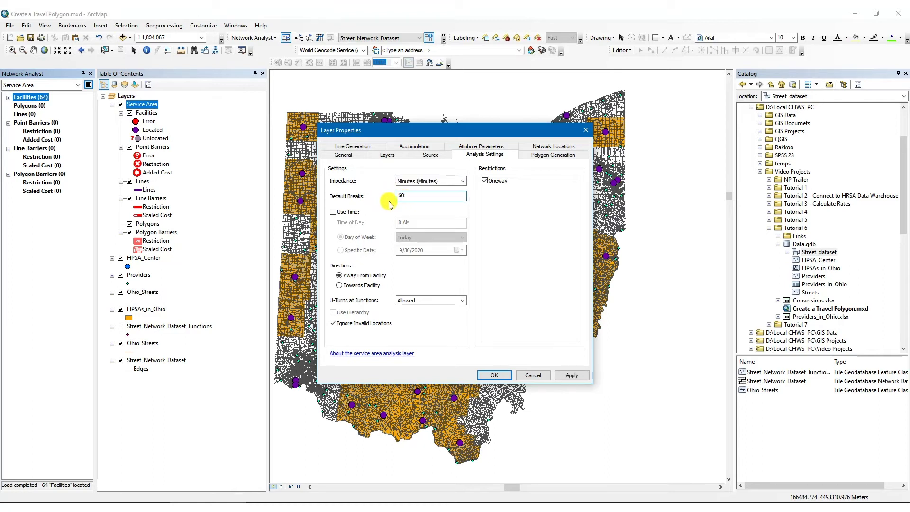
pyautogui.click(544, 157)
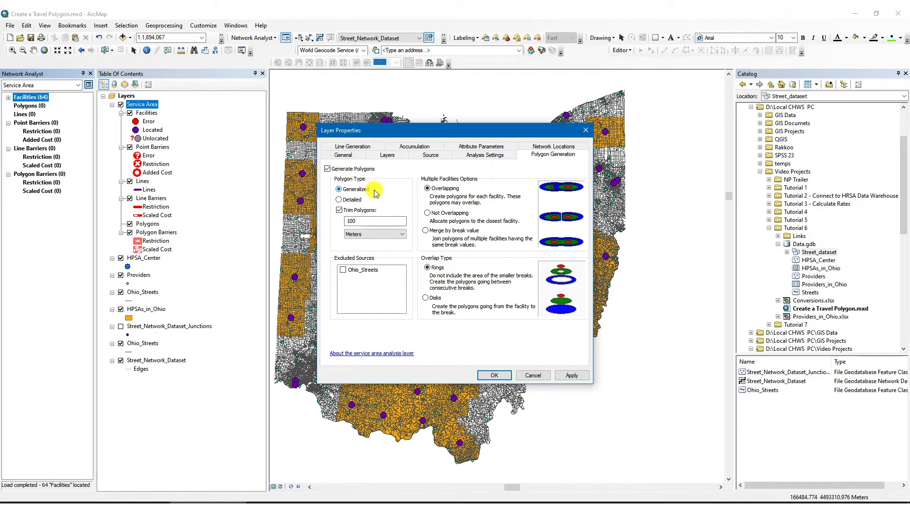
pyautogui.click(337, 211)
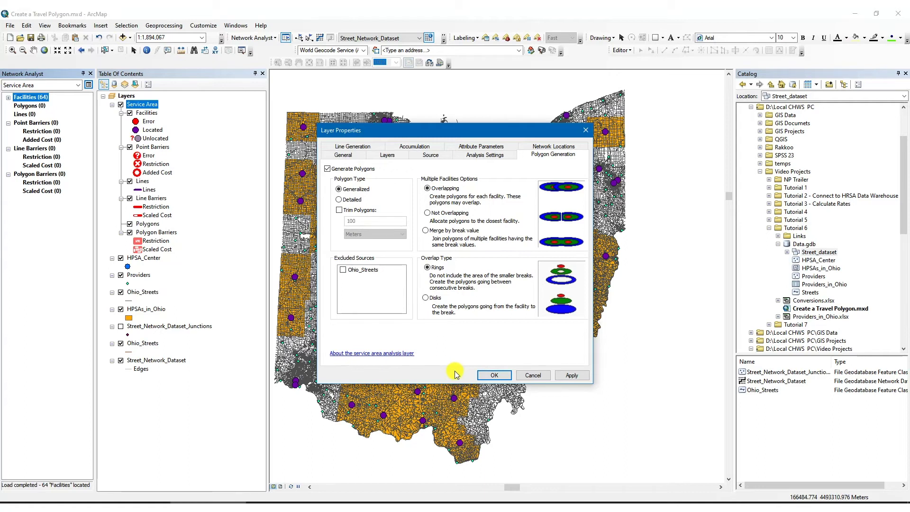
pyautogui.click(494, 375)
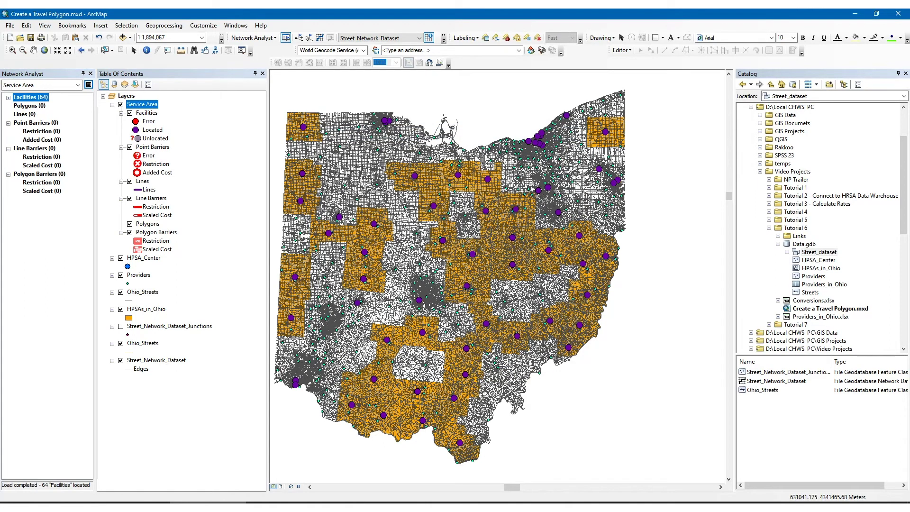
# Step: Solve the service area and review the attribute table of the resulting travel polygons
pyautogui.click(321, 38)
pyautogui.click(321, 38)
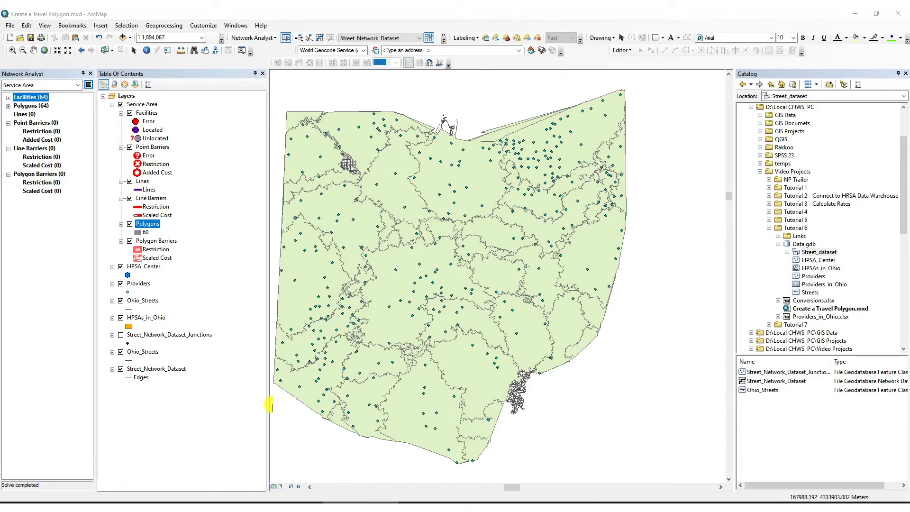
pyautogui.rightClick(149, 227)
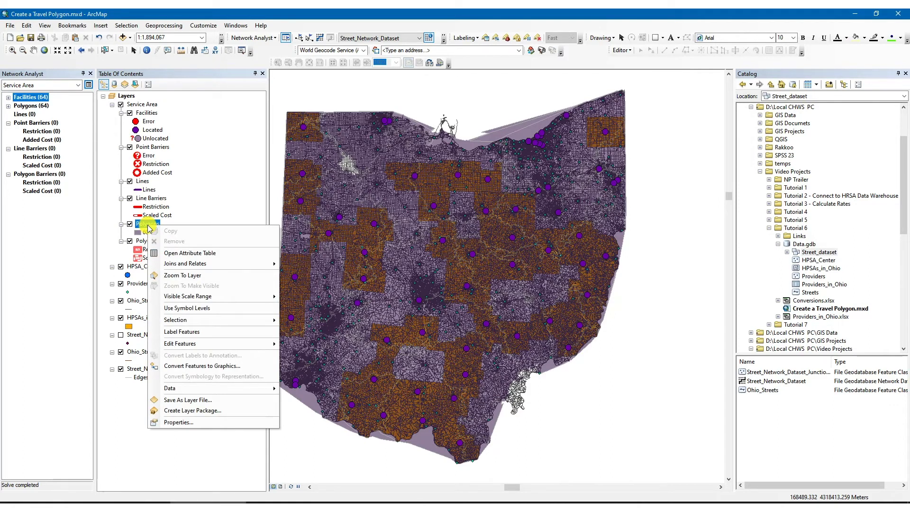
pyautogui.click(205, 254)
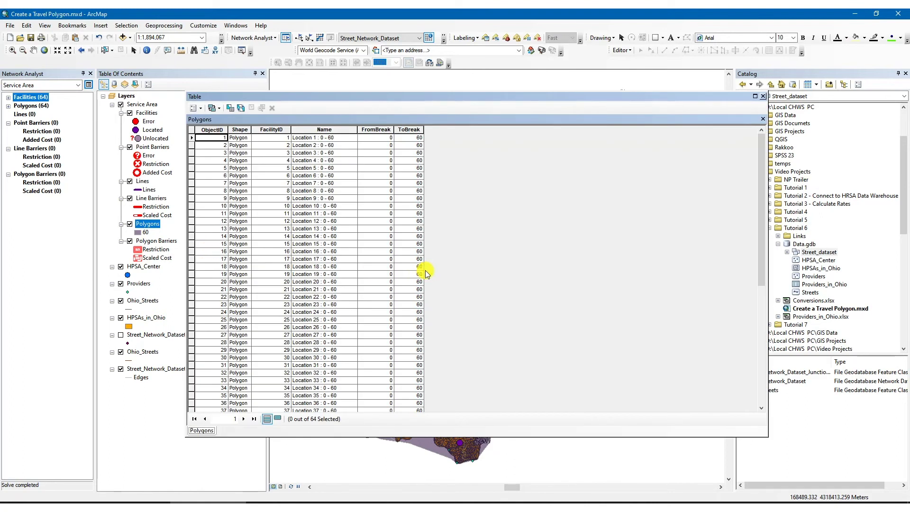
pyautogui.click(764, 96)
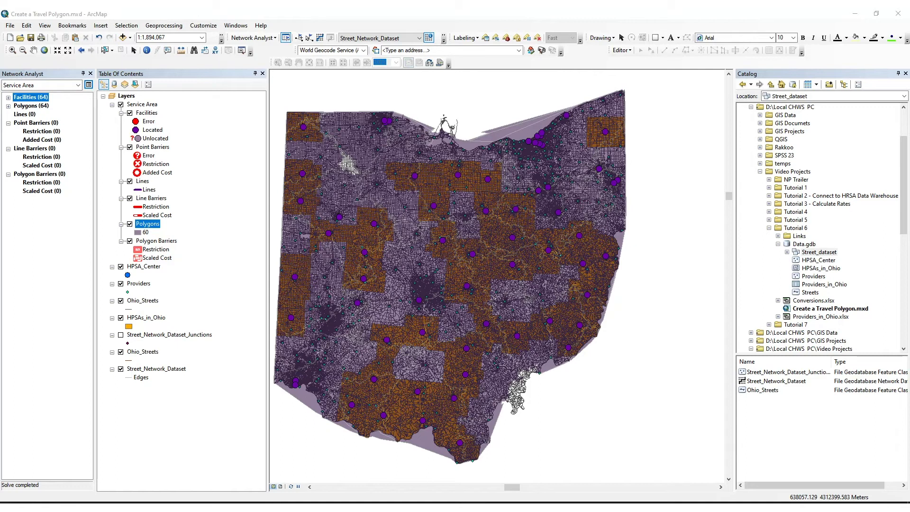
# Step: Spatially join Providers to the service area Polygons with a Sum summary and save the result as Join_Output in Data.gdb
pyautogui.rightClick(146, 225)
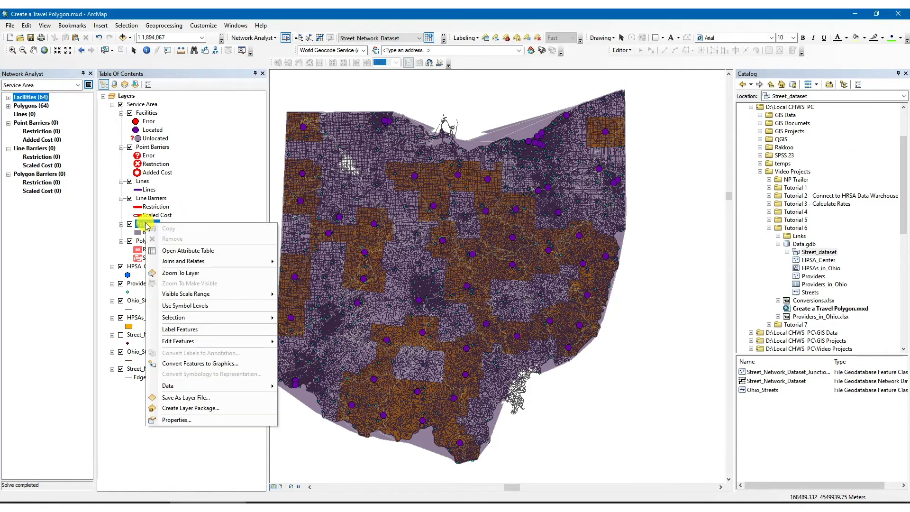
pyautogui.moveTo(203, 261)
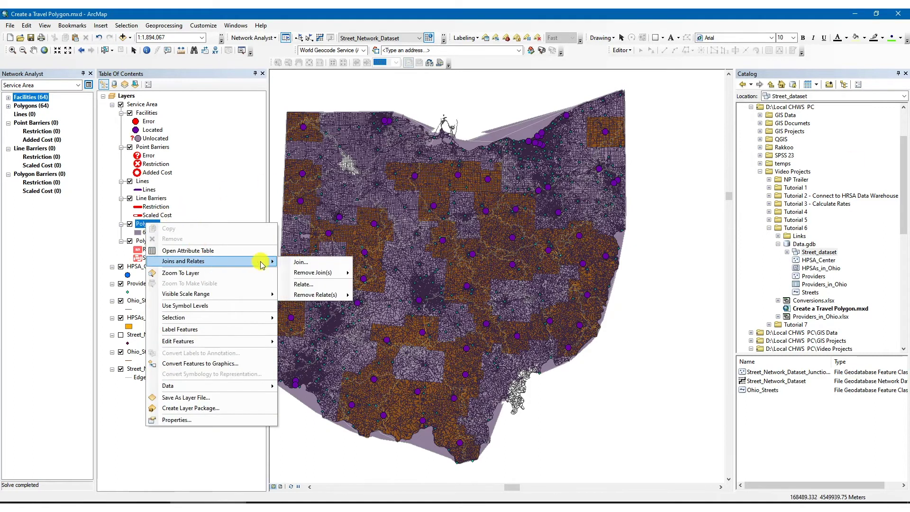
pyautogui.click(325, 262)
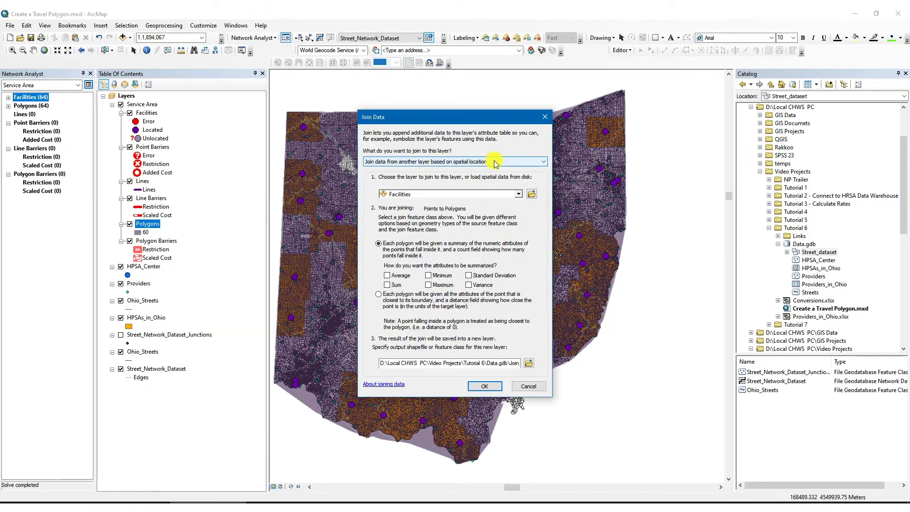
pyautogui.click(518, 194)
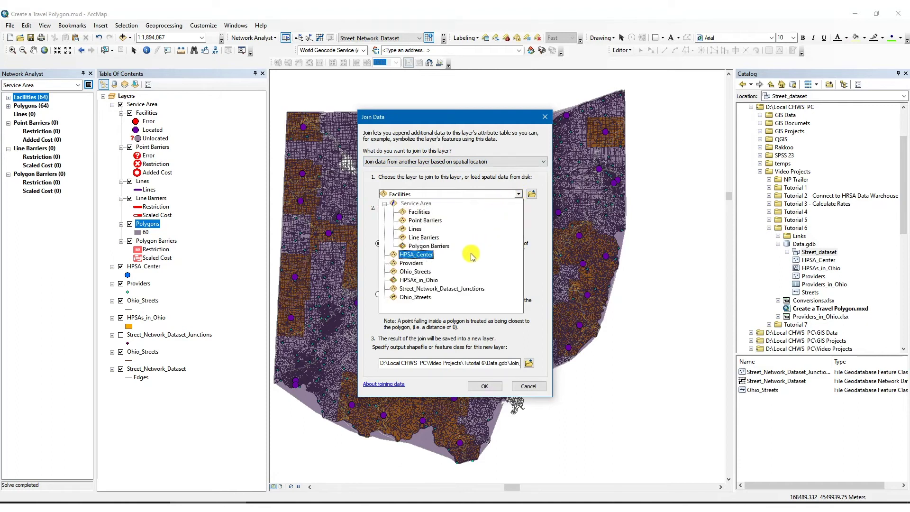
pyautogui.click(418, 264)
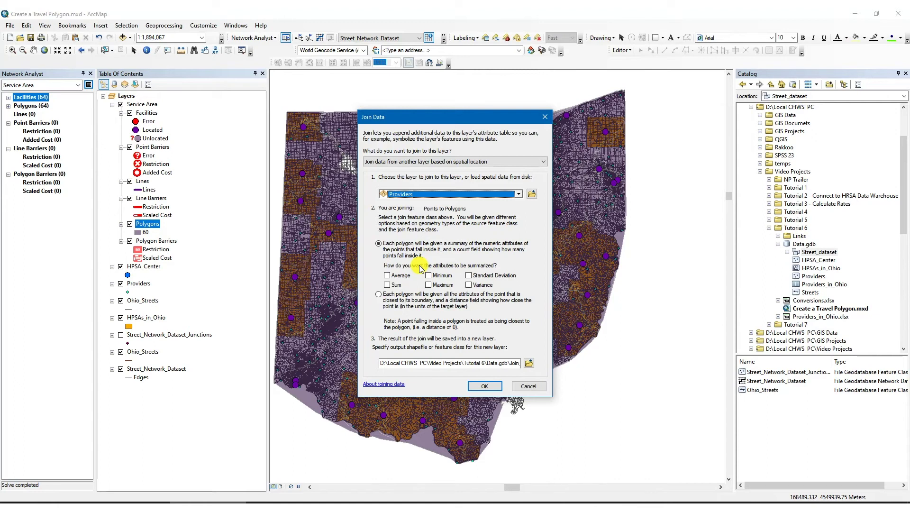
pyautogui.click(387, 285)
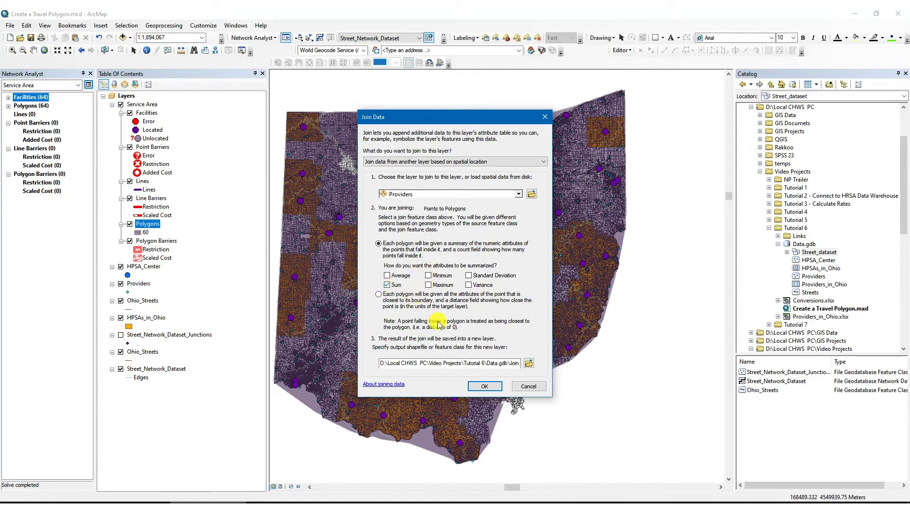
pyautogui.click(529, 364)
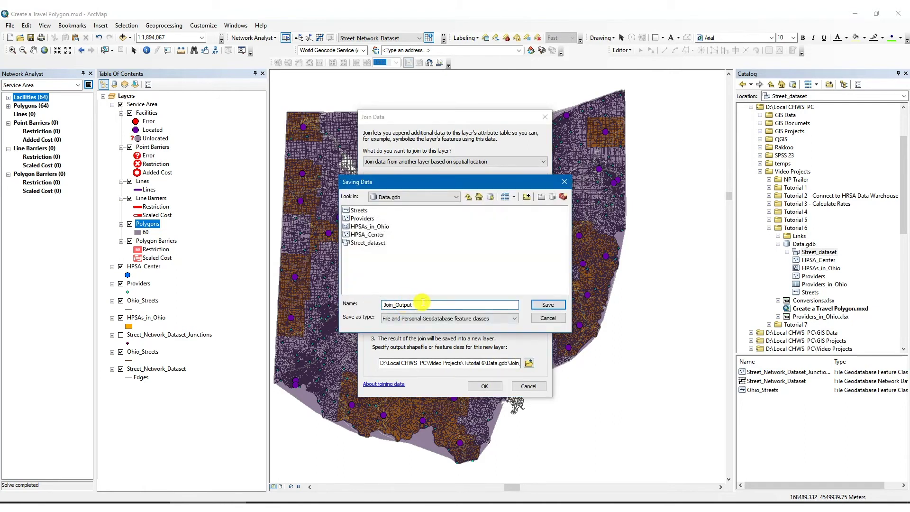
pyautogui.click(548, 305)
pyautogui.click(486, 386)
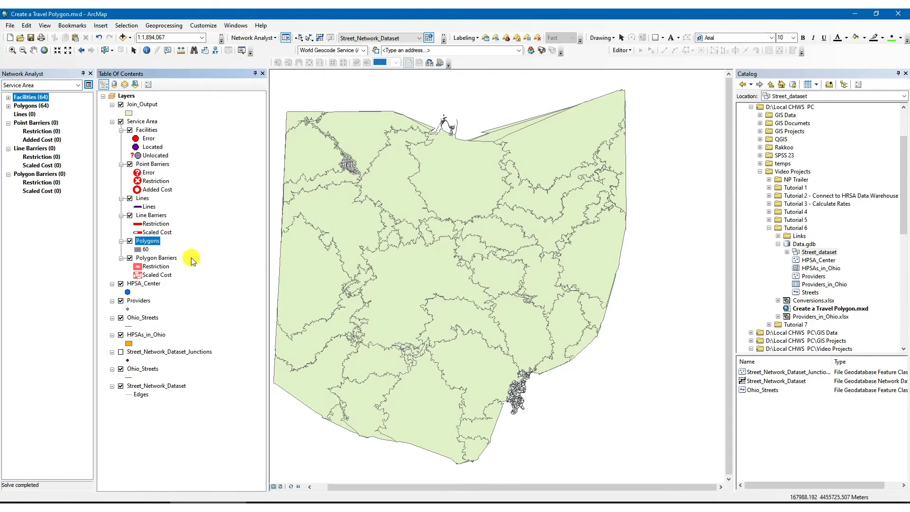
# Step: Examine the Count_ field in the Join_Output attribute table for the number of providers in each travel polygon
pyautogui.rightClick(140, 104)
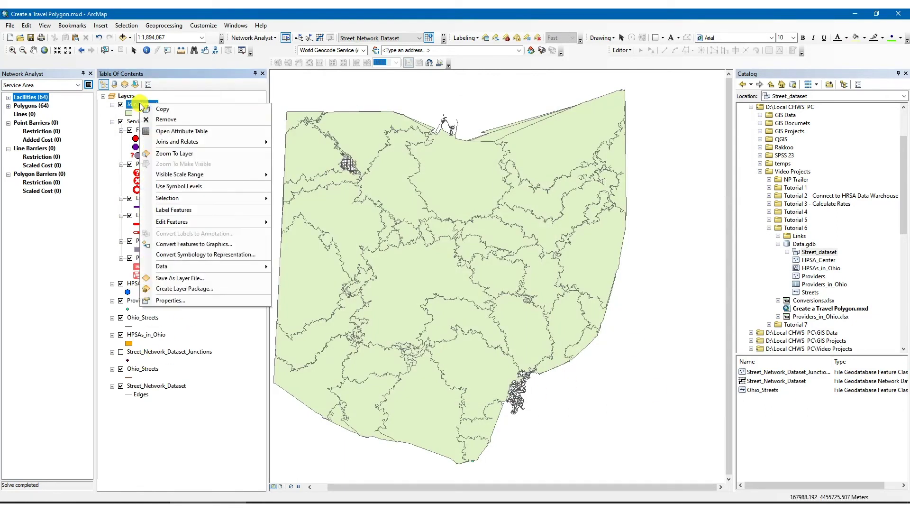
pyautogui.click(164, 132)
pyautogui.moveTo(239, 407); pyautogui.dragTo(372, 409)
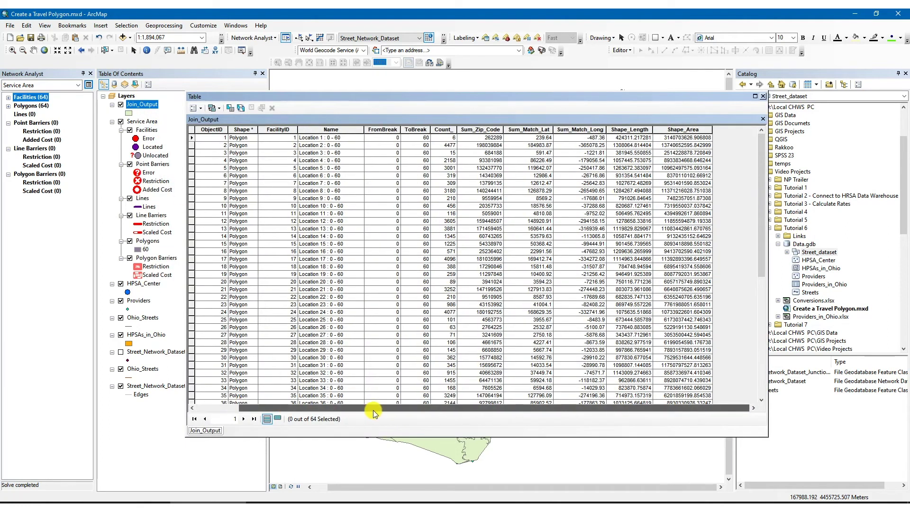
pyautogui.click(444, 130)
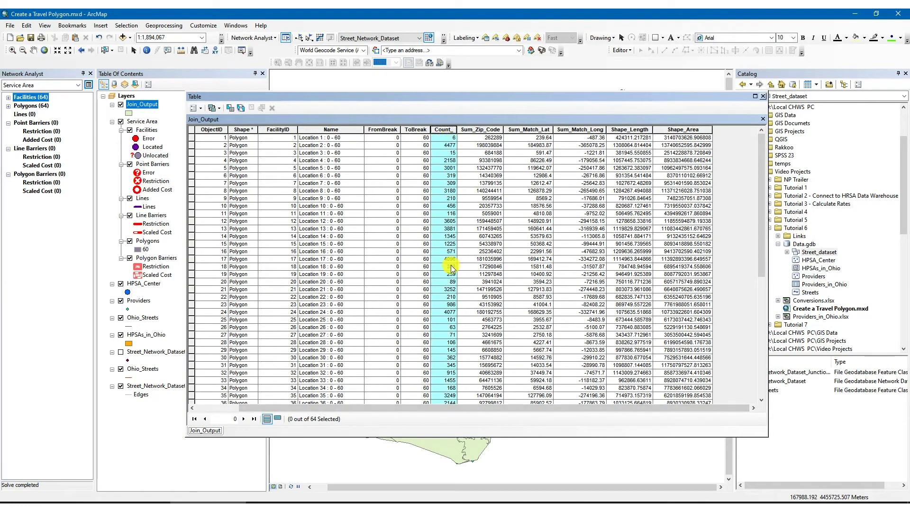
pyautogui.click(763, 96)
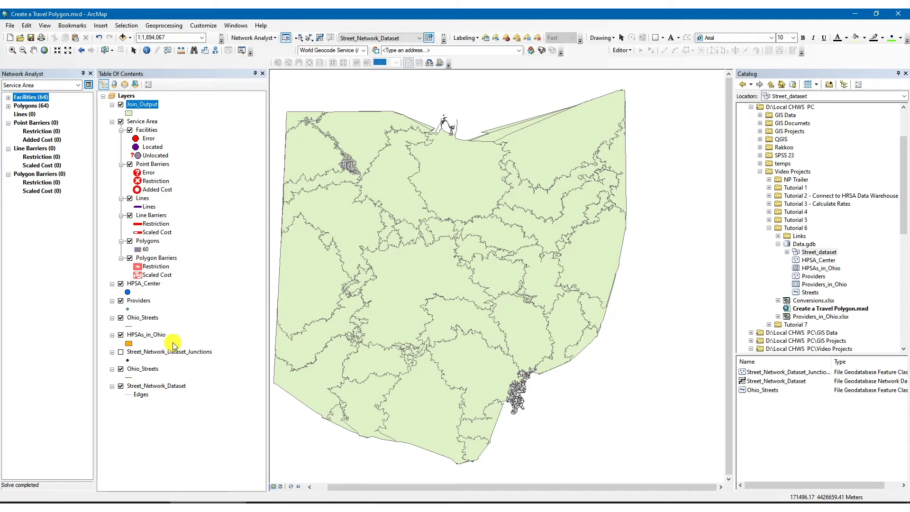
# Step: Spatially join the service area Polygons that each point falls inside to Providers, saving the result as Join_Output_2 in Data.gdb
pyautogui.rightClick(137, 301)
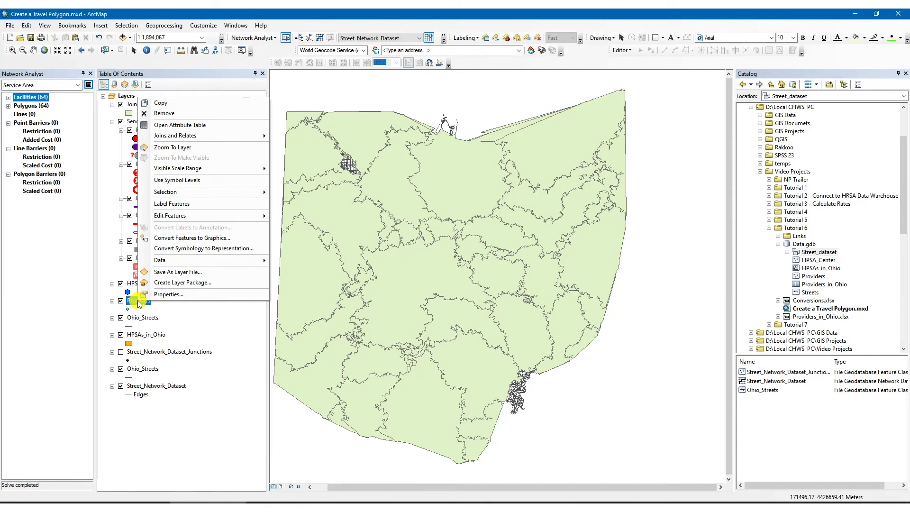
pyautogui.moveTo(221, 138)
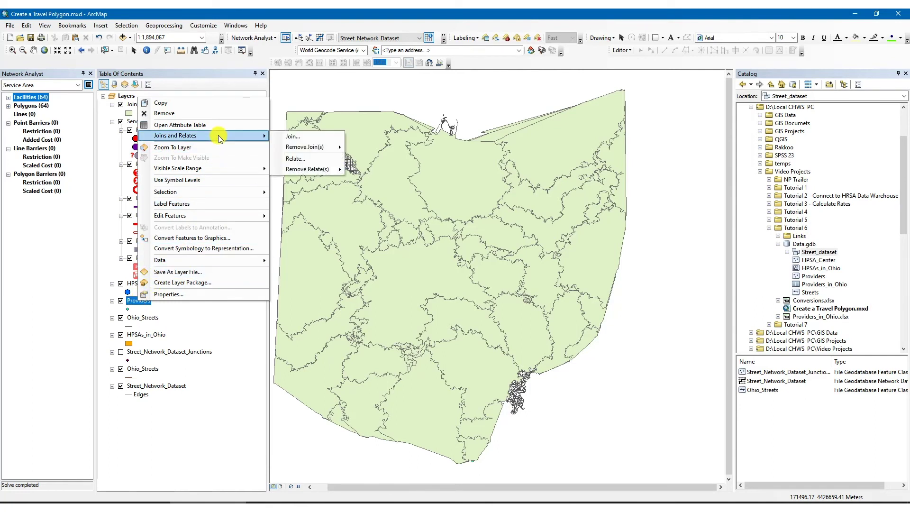
pyautogui.click(294, 134)
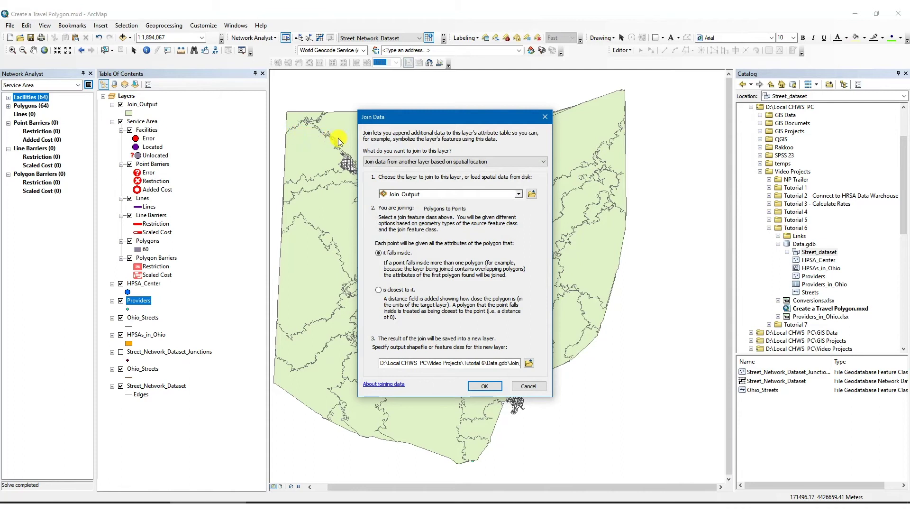
pyautogui.click(520, 196)
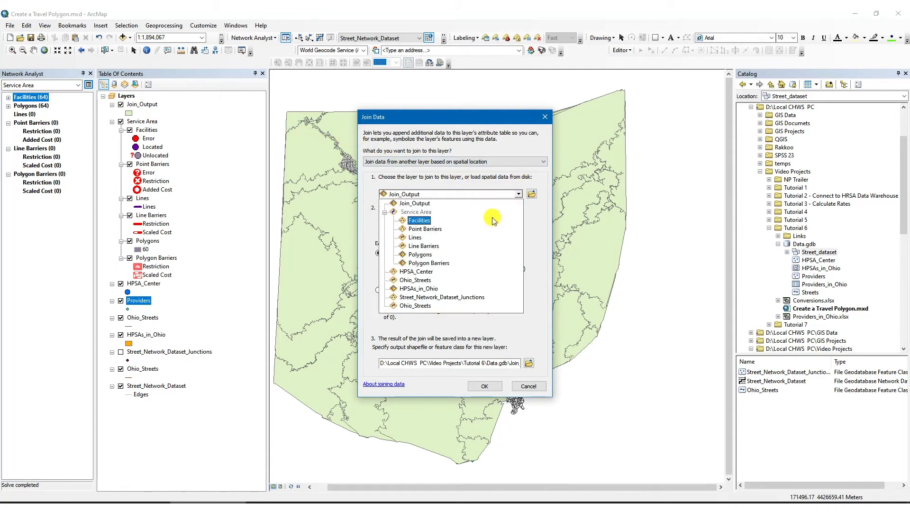
pyautogui.click(417, 255)
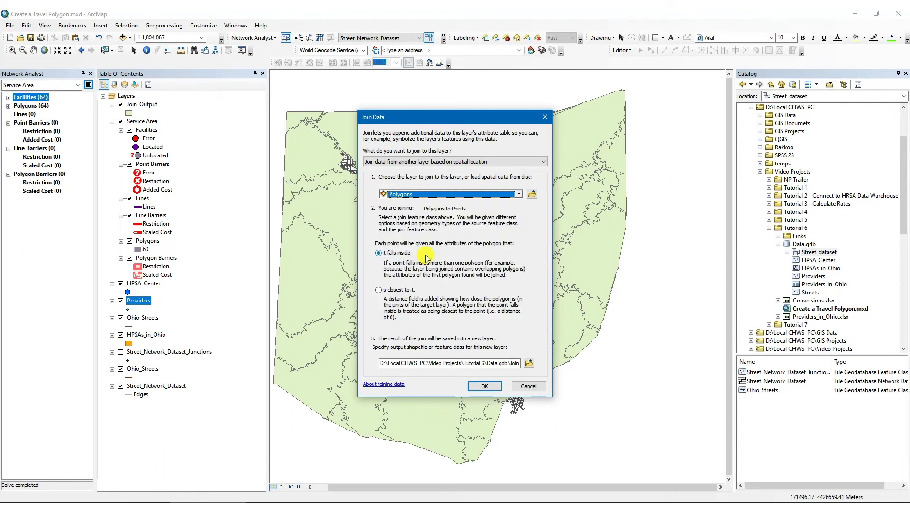
pyautogui.click(529, 364)
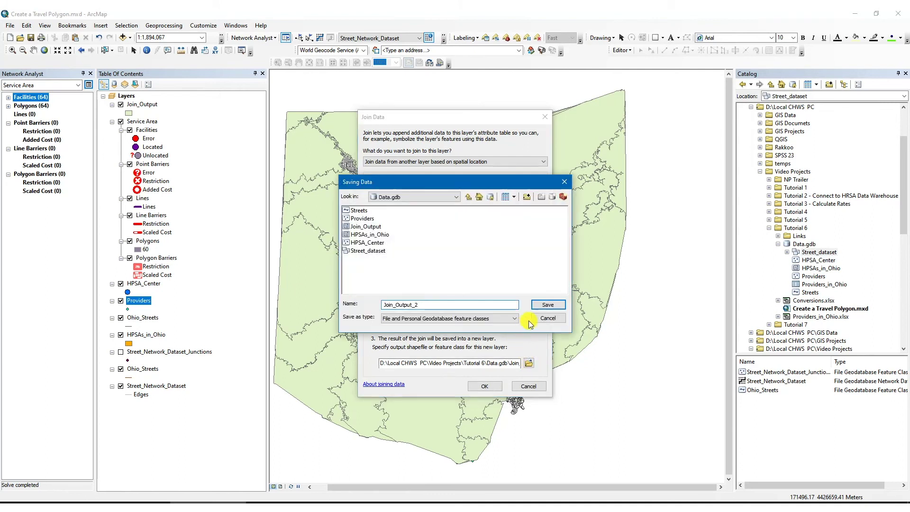
pyautogui.click(546, 306)
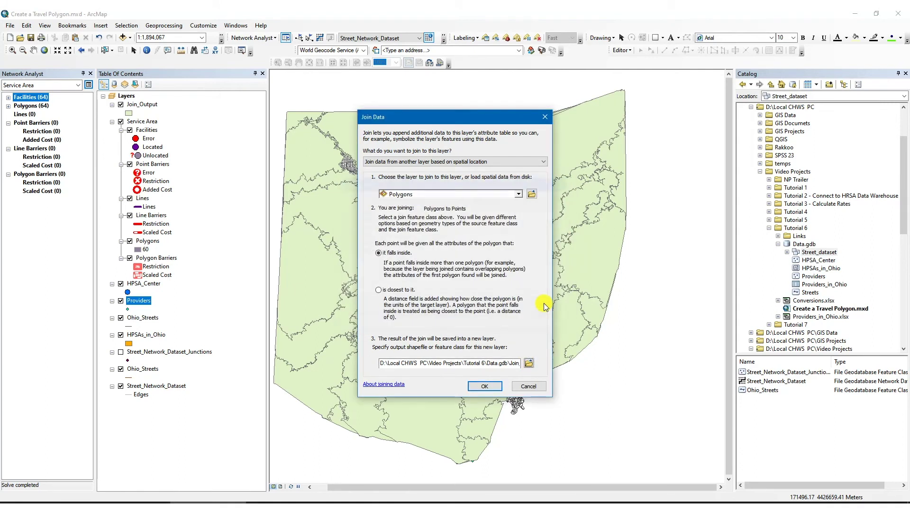
pyautogui.click(492, 387)
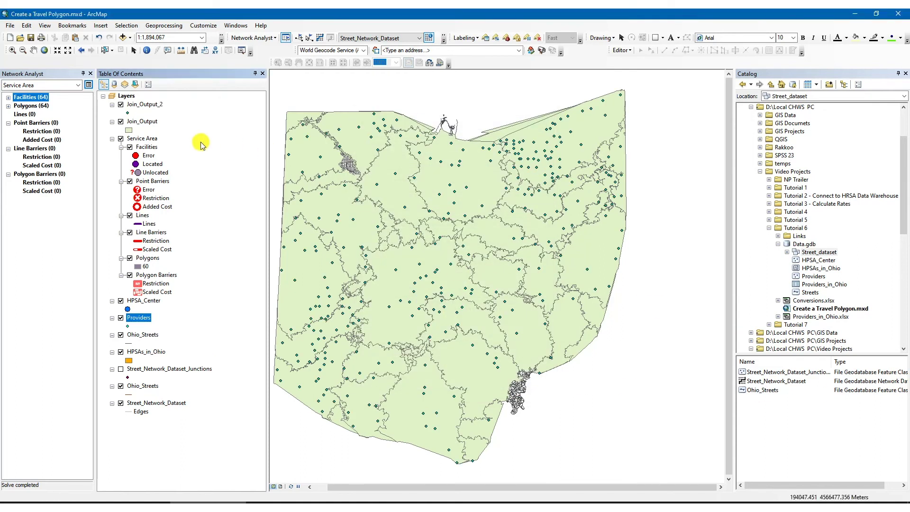
# Step: Examine the joined Name and ObjectID_1 fields in the Join_Output_2 attribute table to see each provider's travel polygon
pyautogui.rightClick(151, 105)
pyautogui.click(179, 132)
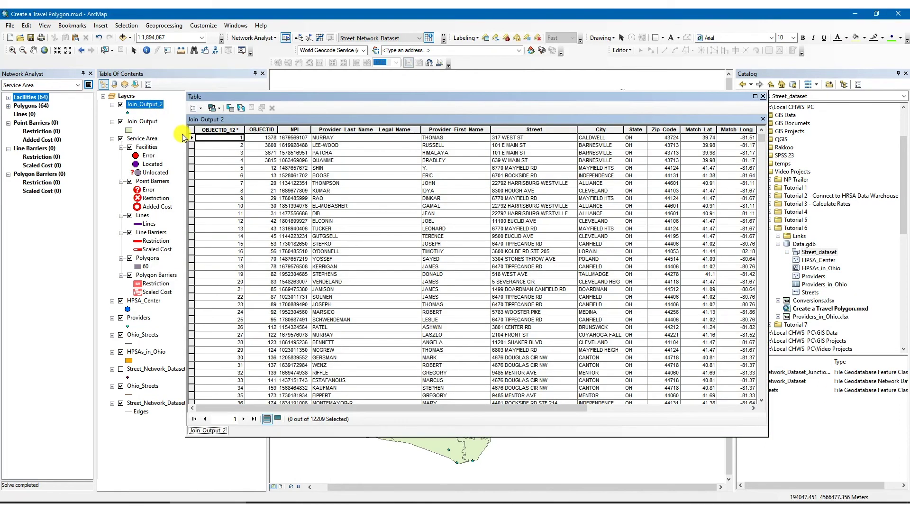
pyautogui.moveTo(303, 406); pyautogui.dragTo(464, 406)
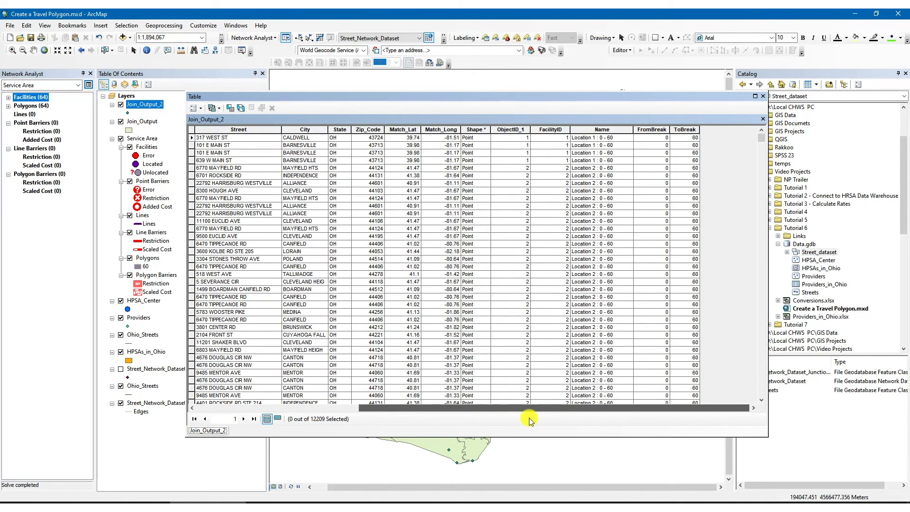
pyautogui.click(601, 130)
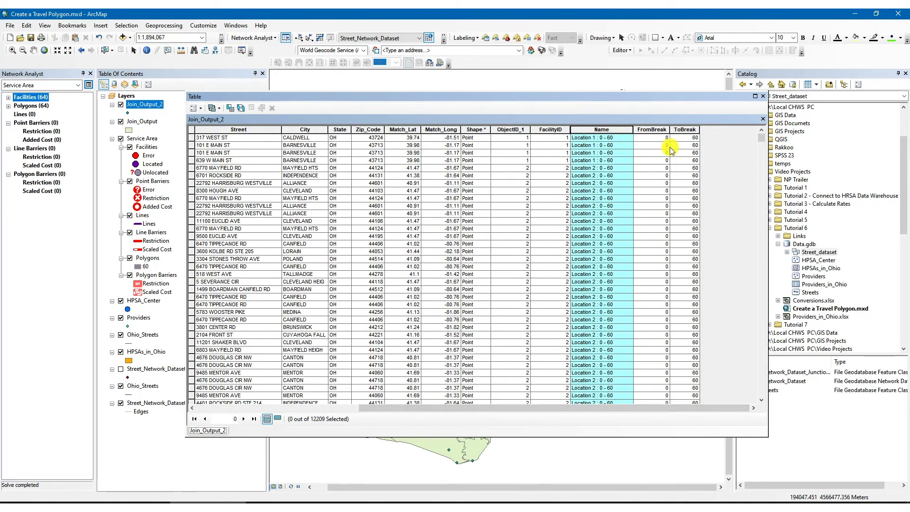
pyautogui.click(513, 129)
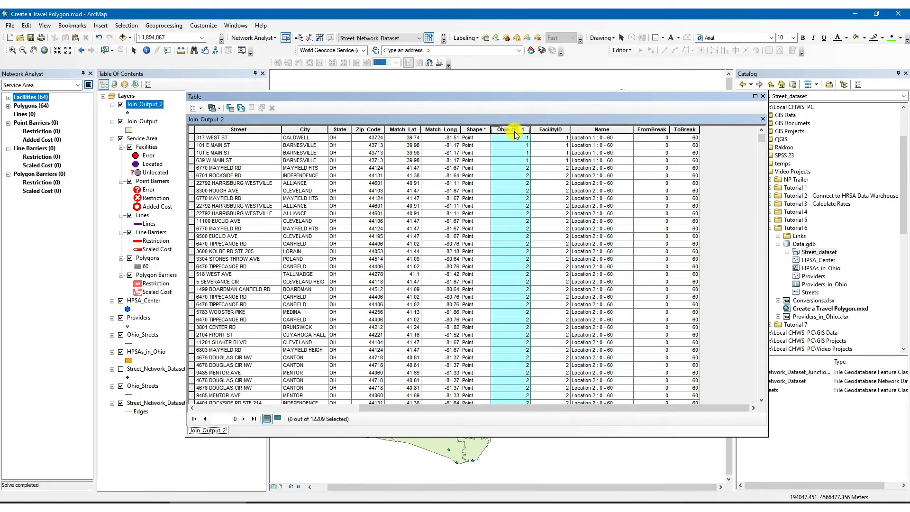
pyautogui.click(765, 96)
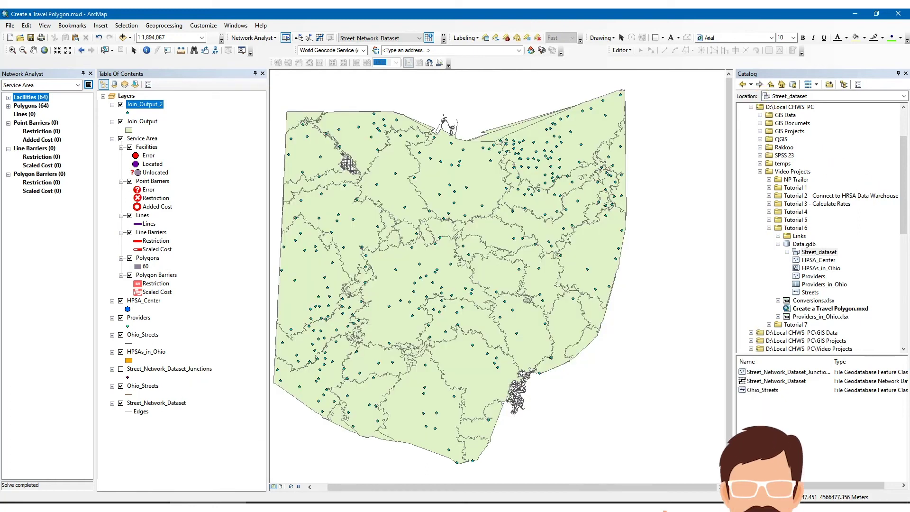